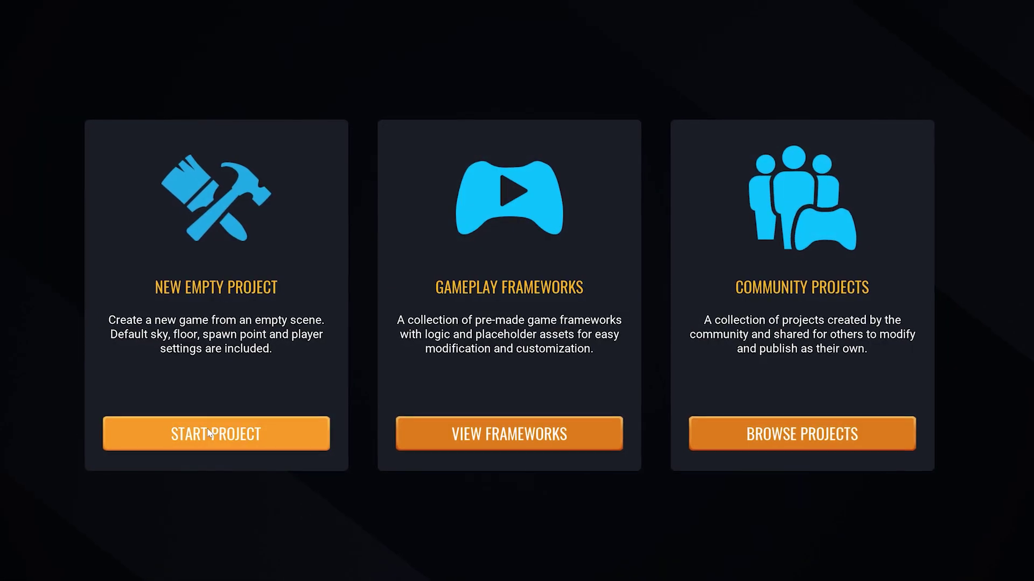
- Create a new empty project named Modeling Basics 01
{"action": "left_click", "coordinate": [206, 430]}
{"action": "type", "text": "M"}
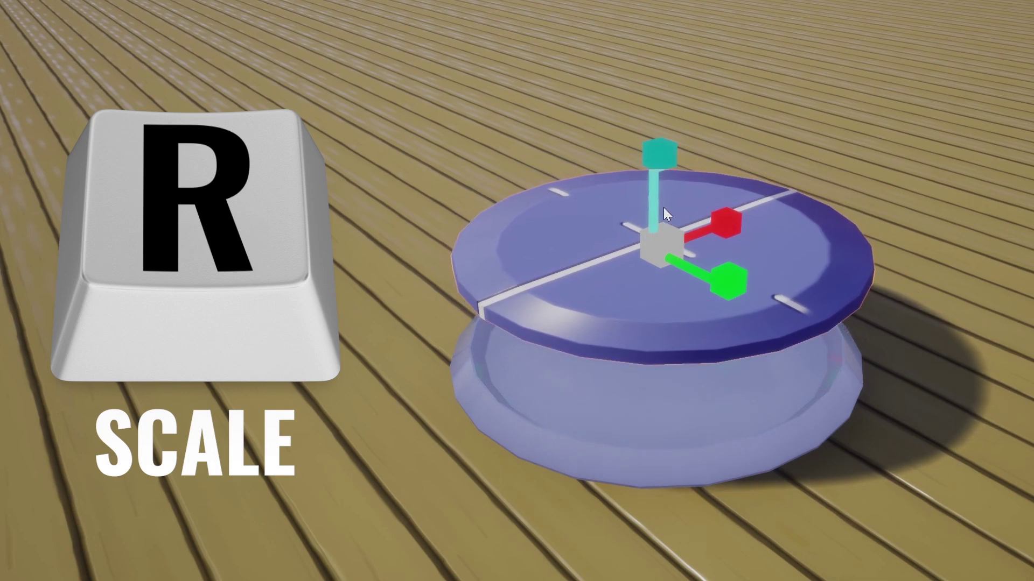
- Scale the blue disc above the plate down along its red and green axes and adjust its height along the blue axis
{"action": "left_click_drag", "start_coordinate": [719, 226], "coordinate": [690, 229]}
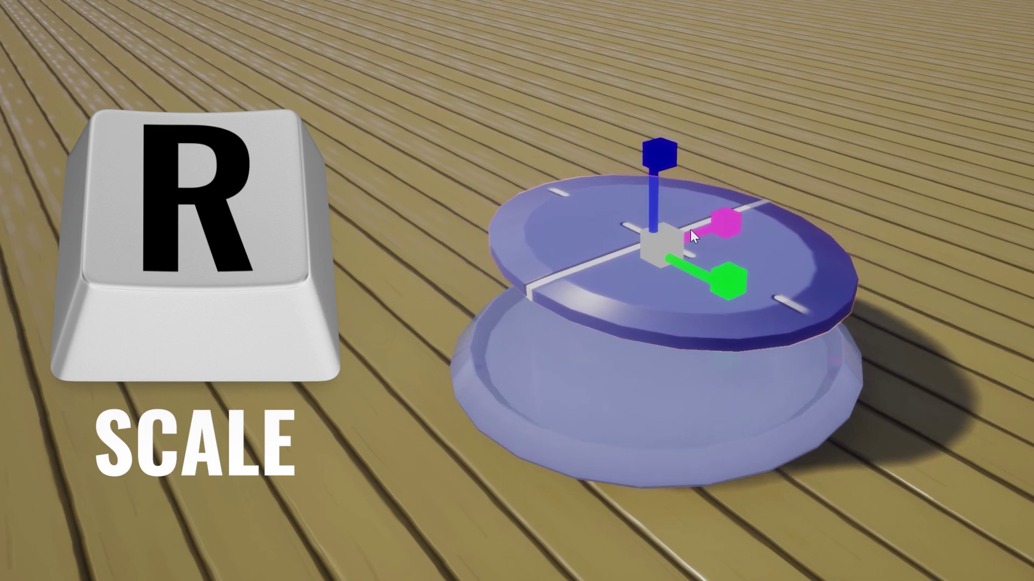
{"action": "left_click_drag", "start_coordinate": [722, 294], "coordinate": [688, 265]}
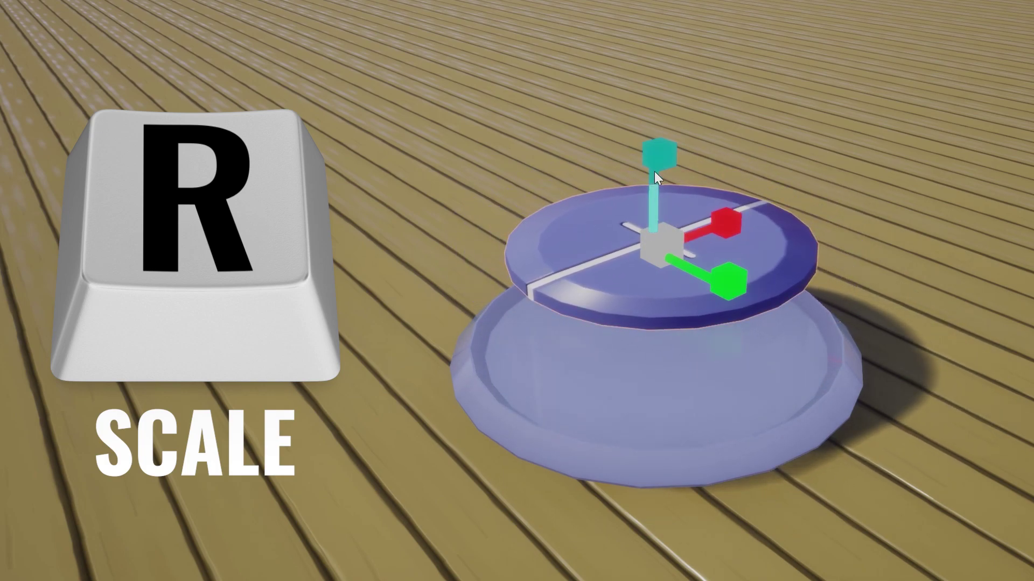
{"action": "left_click_drag", "start_coordinate": [654, 172], "coordinate": [657, 178]}
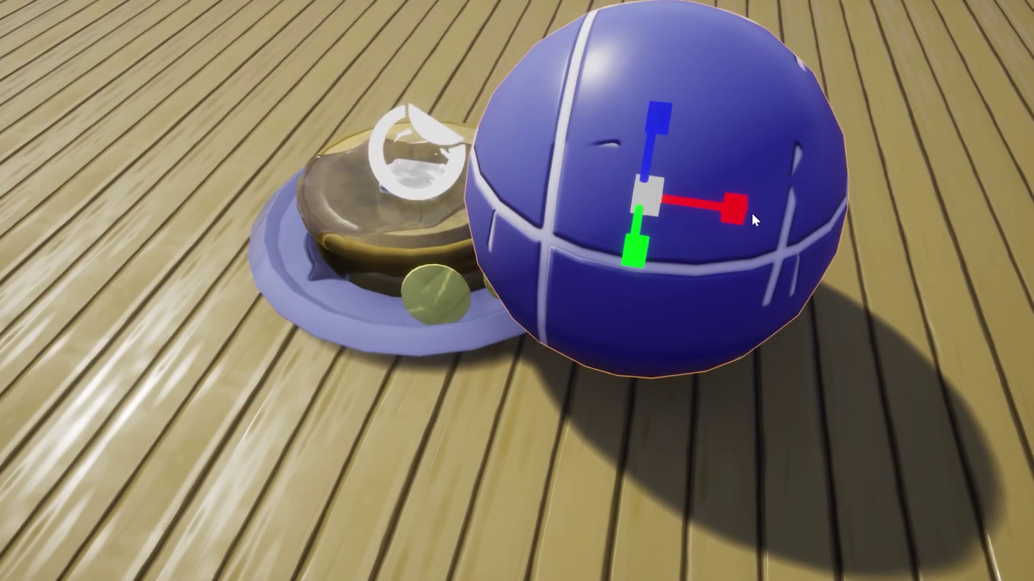
- Shrink the blue ellipsoid beside the pancake plate into a small ball and shift it along the green axis
{"action": "left_click_drag", "start_coordinate": [751, 214], "coordinate": [651, 226]}
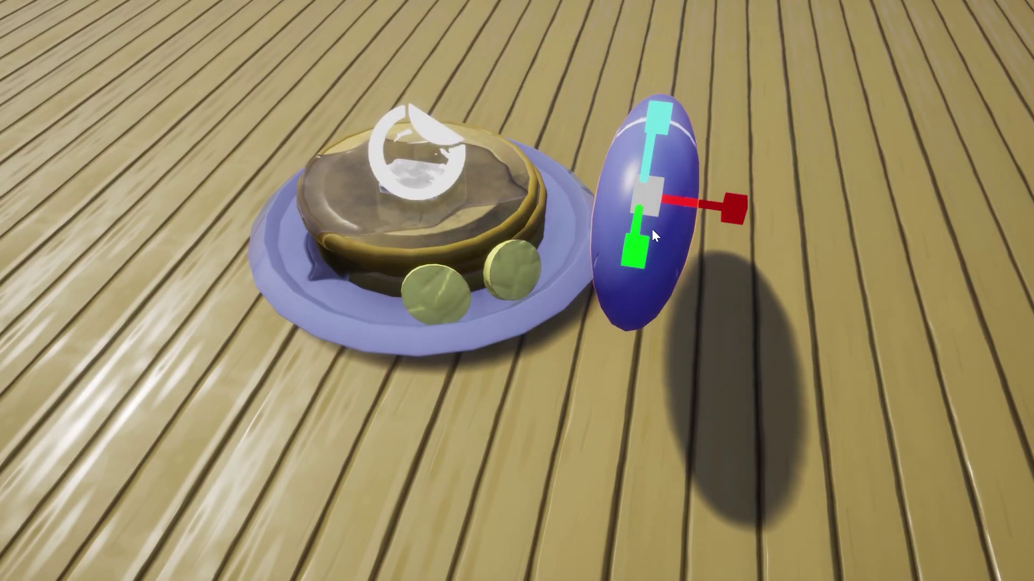
{"action": "left_click_drag", "start_coordinate": [663, 81], "coordinate": [724, 204]}
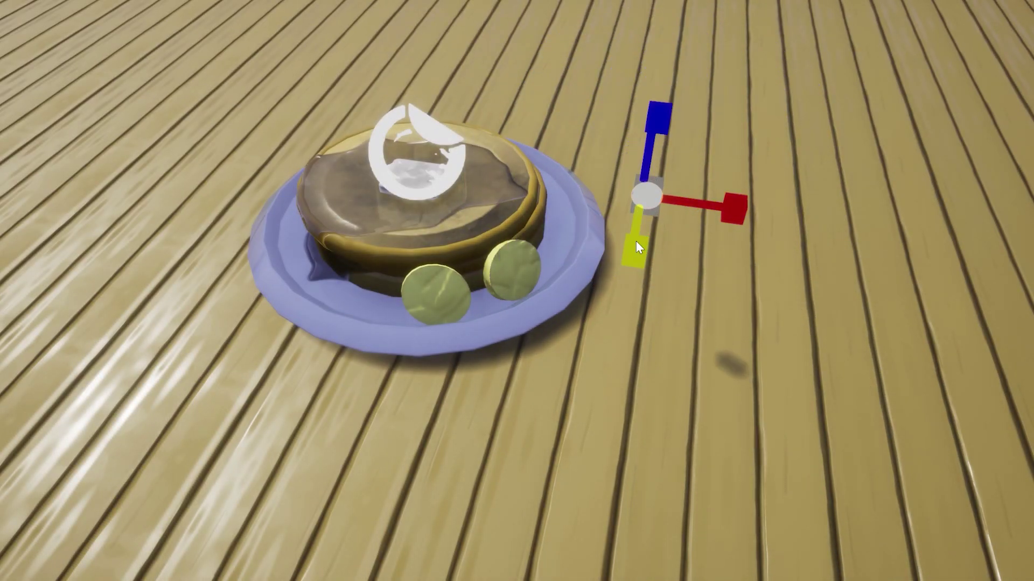
{"action": "key", "text": "w"}
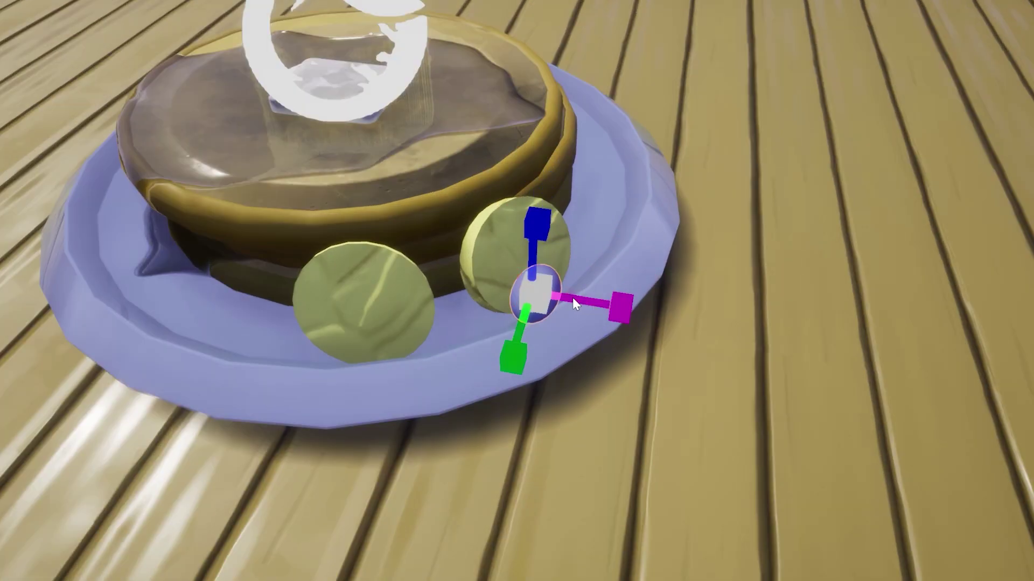
{"action": "scroll", "coordinate": [547, 234], "scroll_direction": "down", "scroll_amount": 3}
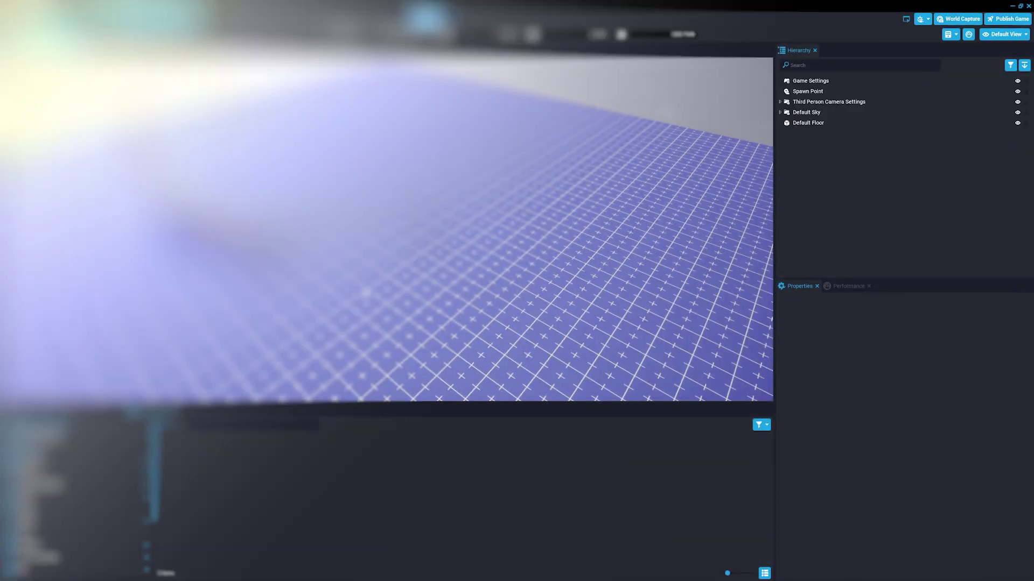
- Find a cylinder in the core content, place it on the default floor and flatten it to a Z scale of 0.014
{"action": "scroll", "coordinate": [461, 117], "scroll_direction": "up", "scroll_amount": 10}
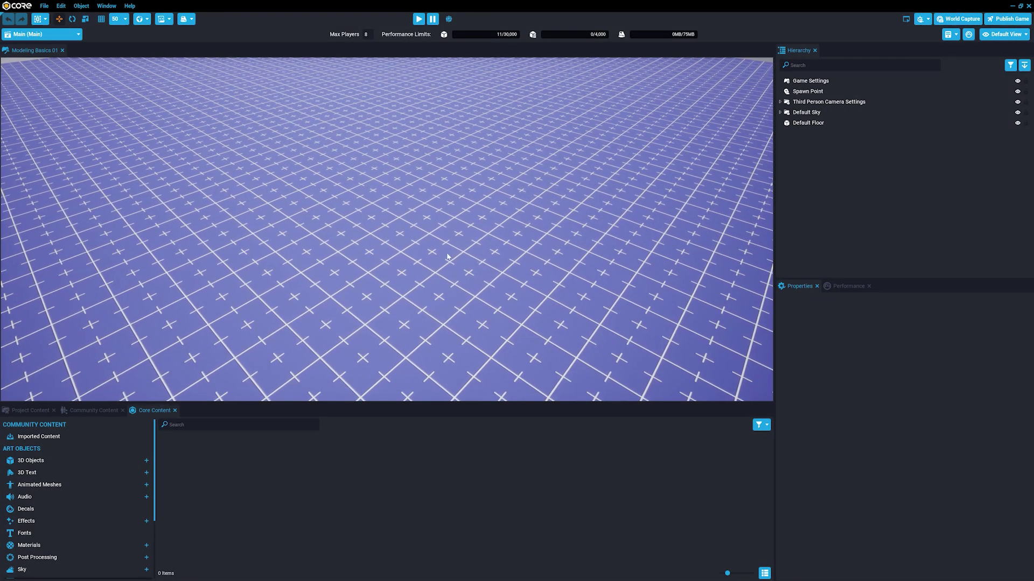
{"action": "middle_click_drag", "start_coordinate": [454, 89], "coordinate": [447, 219]}
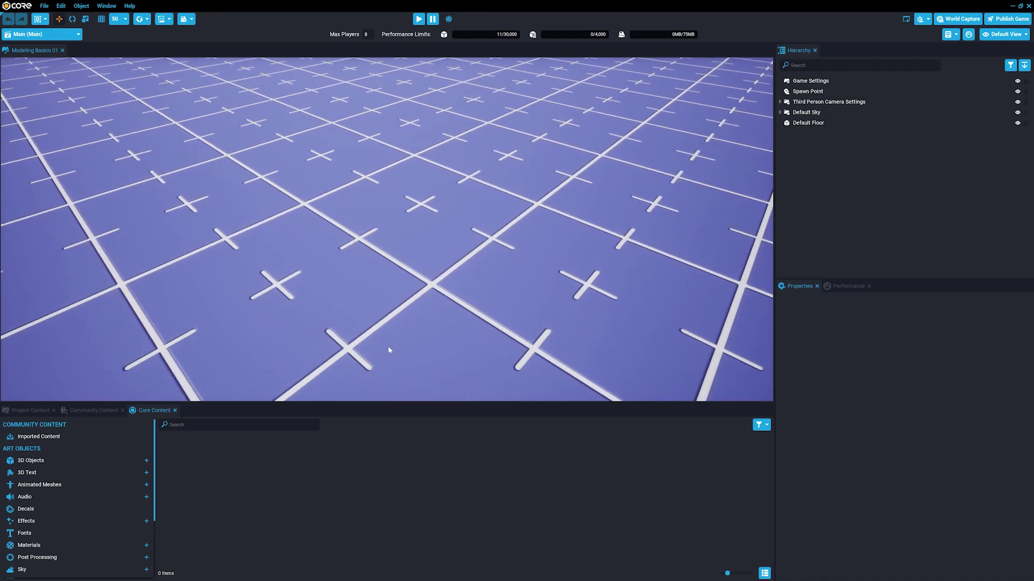
{"action": "left_click", "coordinate": [508, 298]}
{"action": "scroll", "coordinate": [508, 298], "scroll_direction": "down", "scroll_amount": 5}
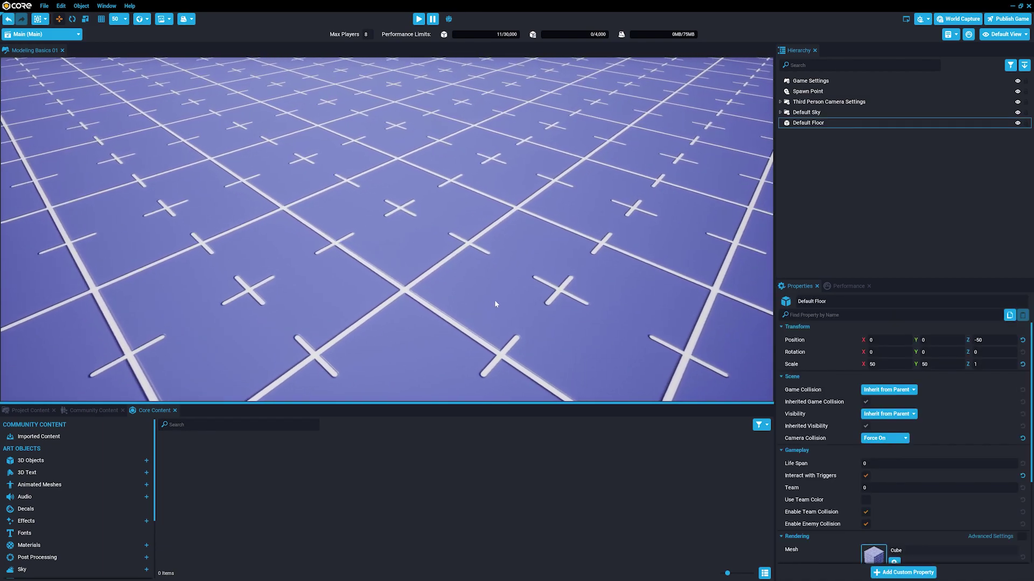
{"action": "left_click", "coordinate": [210, 425]}
{"action": "type", "text": "c"}
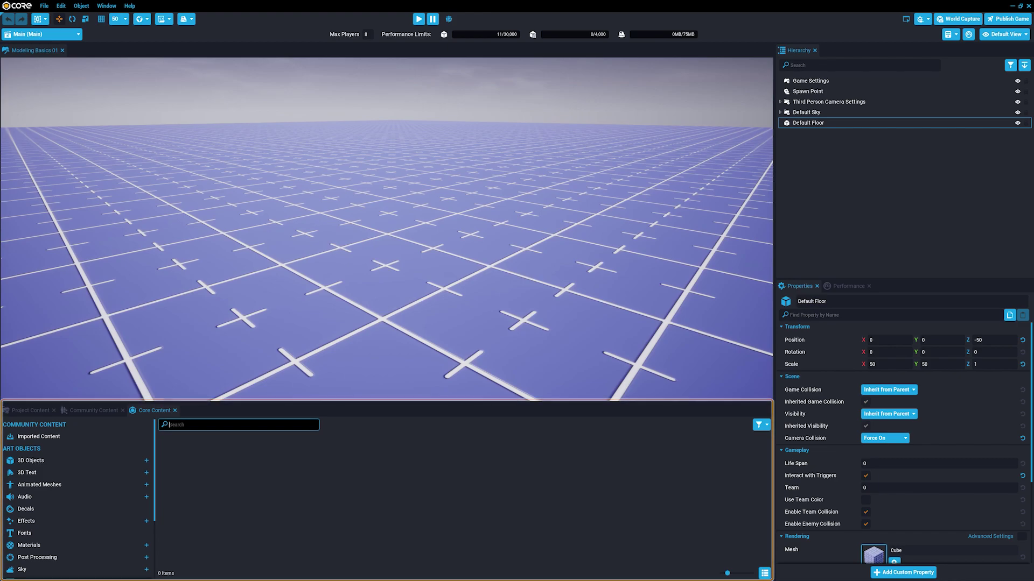
{"action": "type", "text": "ylind"}
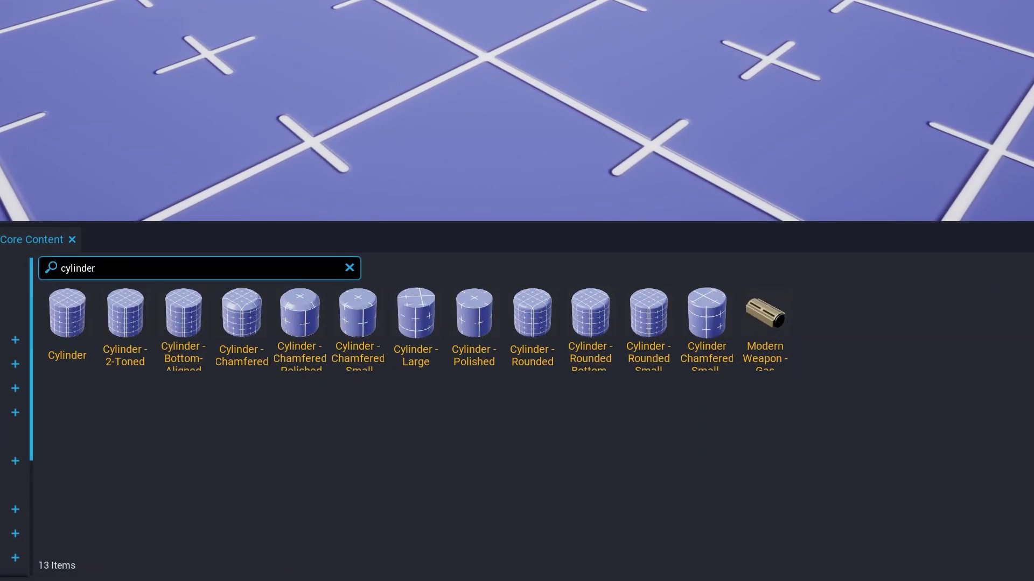
{"action": "left_click_drag", "start_coordinate": [67, 312], "coordinate": [507, 61]}
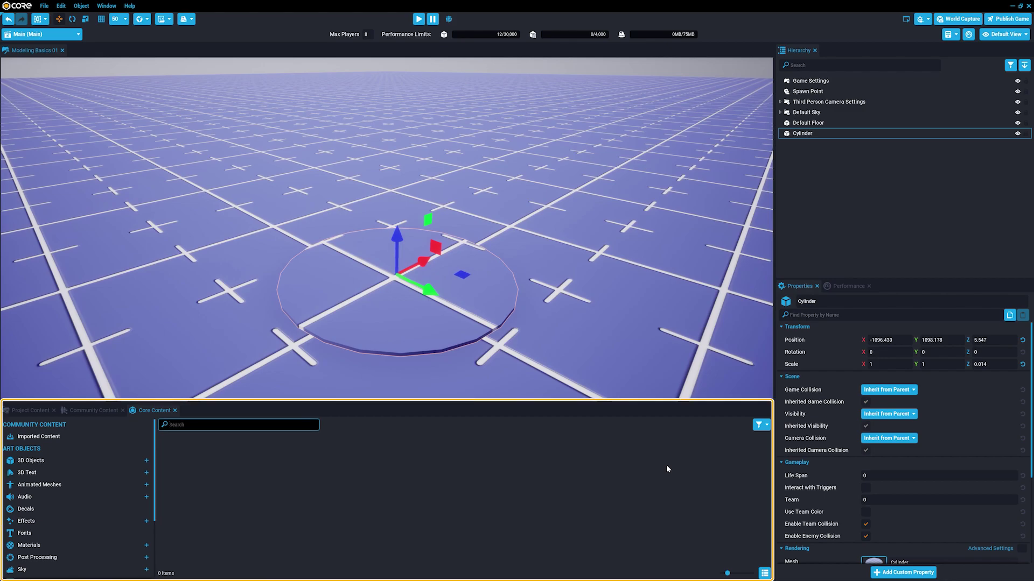
- Find Ring - Beveled in the core content, place it around the flat cylinder and reduce its height to form a plate rim
{"action": "type", "text": "ring b"}
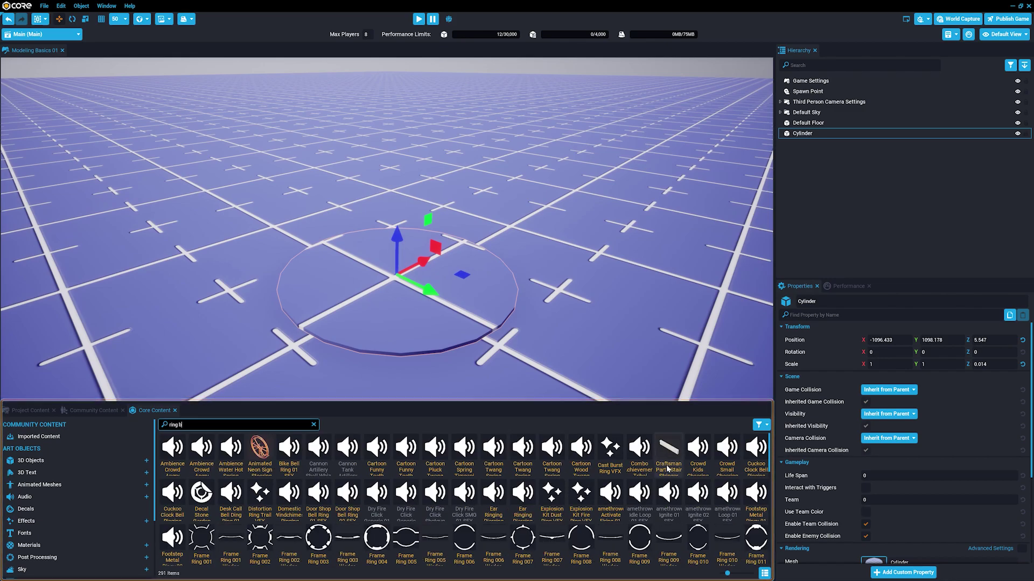
{"action": "type", "text": "e"}
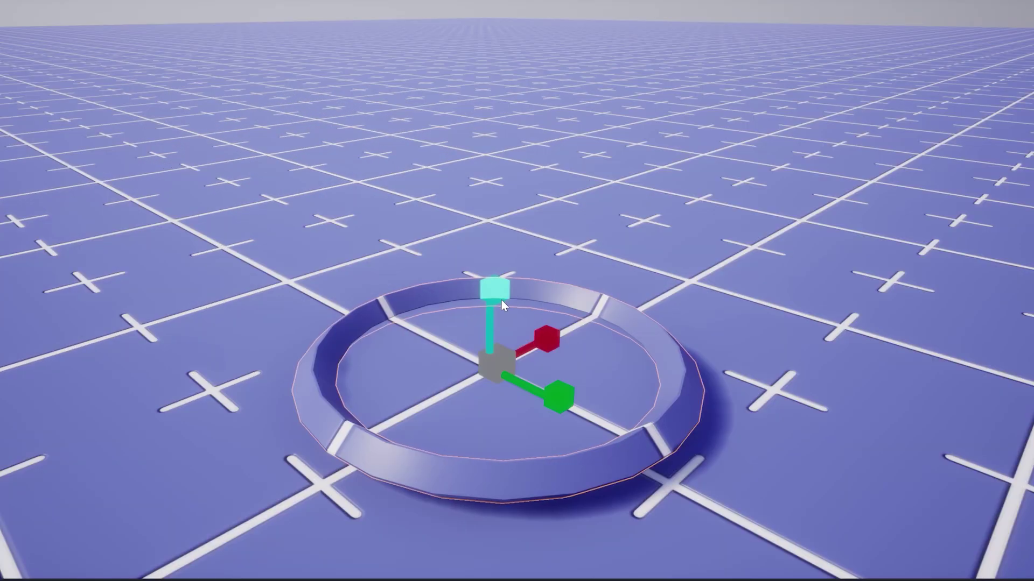
{"action": "left_click_drag", "start_coordinate": [502, 299], "coordinate": [515, 448]}
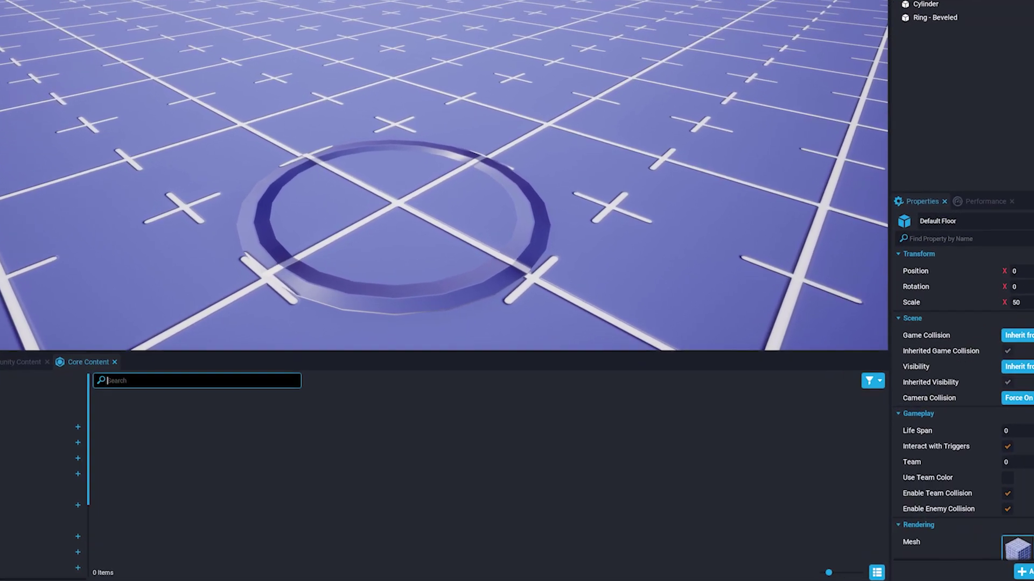
- Search the core content for wood and apply the Wood 9 Slice Crate 01 material to the default floor
{"action": "type", "text": "wood"}
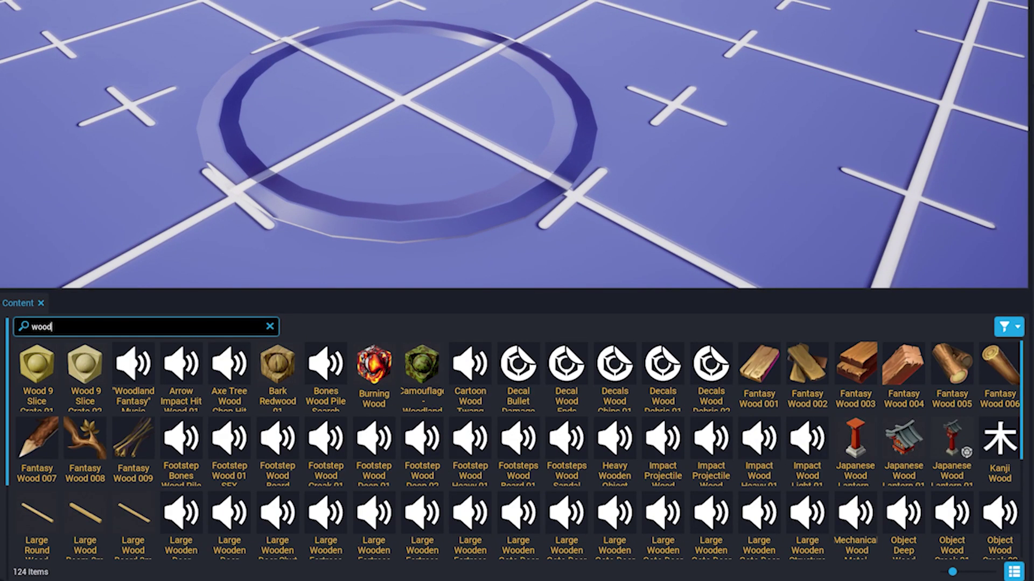
{"action": "left_click_drag", "start_coordinate": [43, 370], "coordinate": [64, 163]}
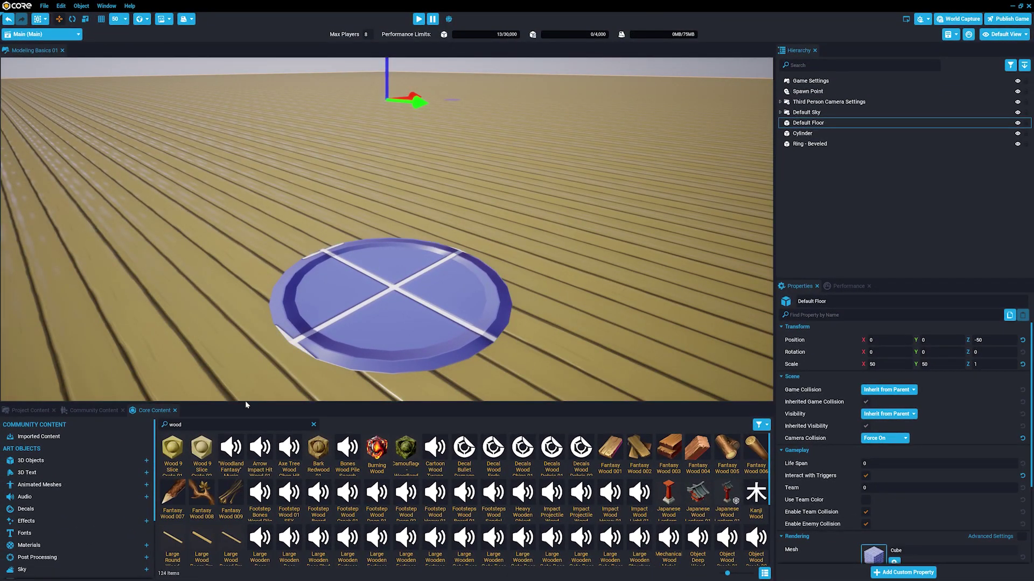
- Apply the Clear Coat 01 material to the cylinder and the beveled ring and recolor both to light lavender
{"action": "left_click", "coordinate": [205, 427]}
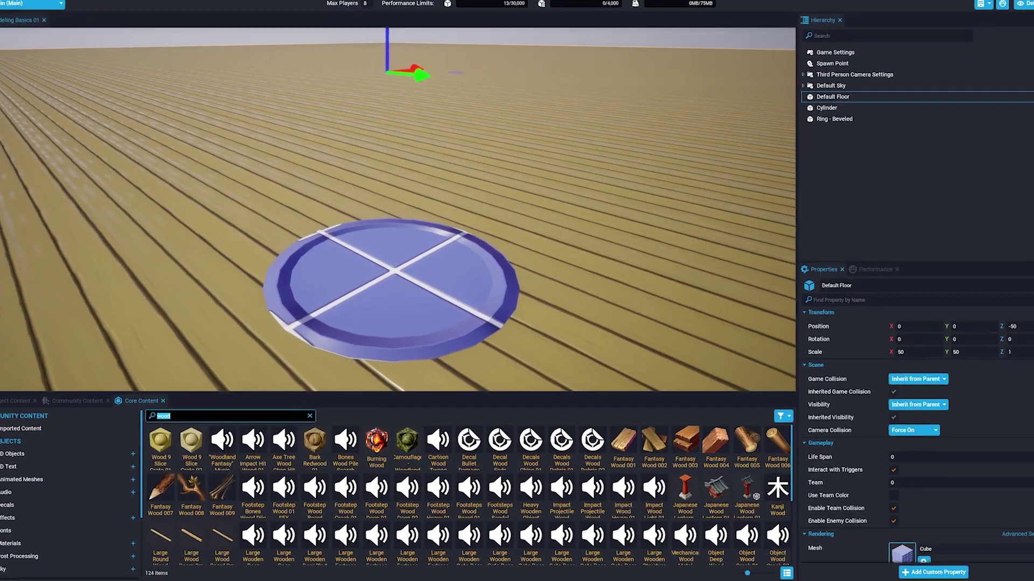
{"action": "type", "text": "cllear"}
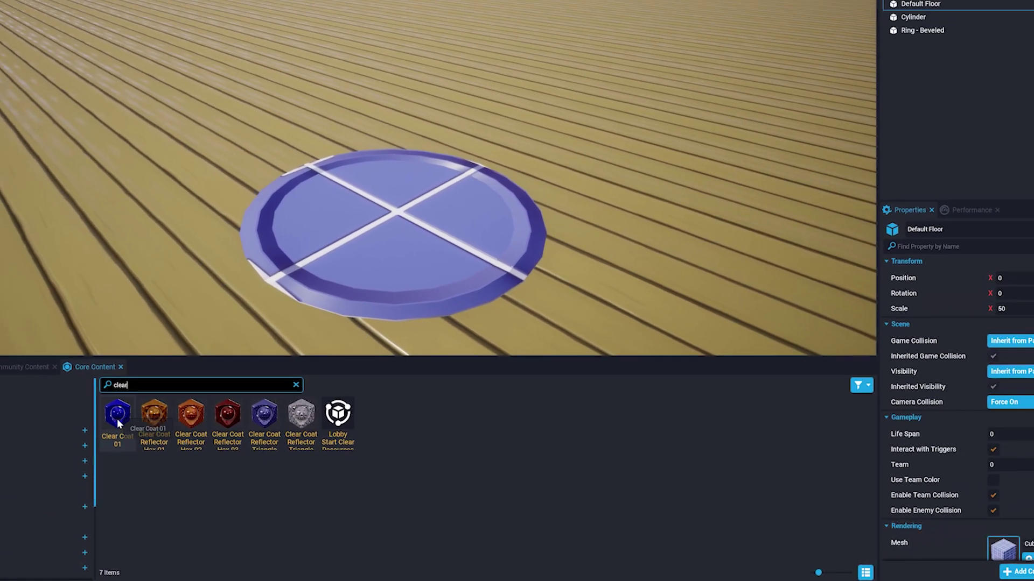
{"action": "left_click_drag", "start_coordinate": [36, 363], "coordinate": [241, 389]}
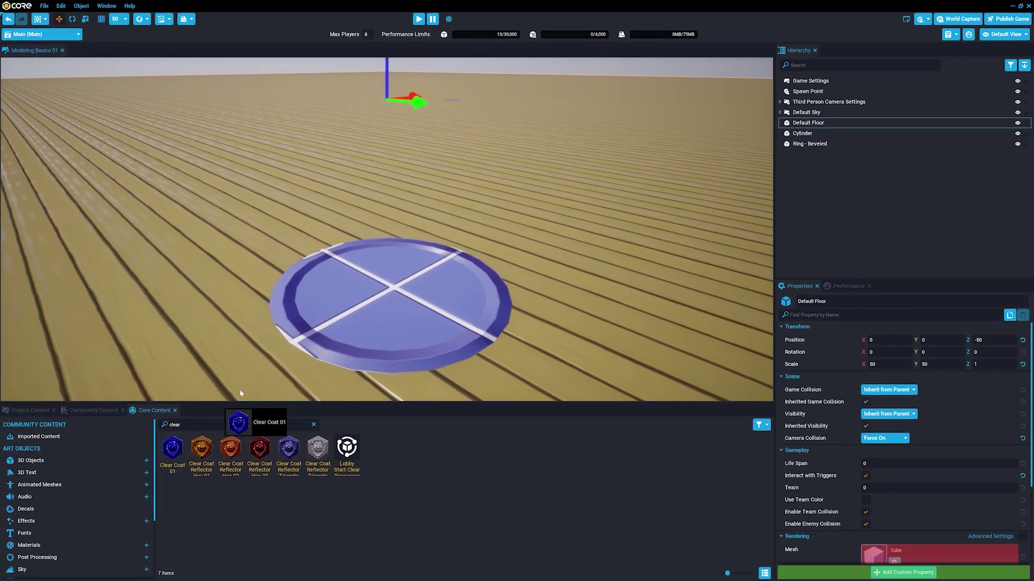
{"action": "left_click_drag", "start_coordinate": [369, 321], "coordinate": [370, 316]}
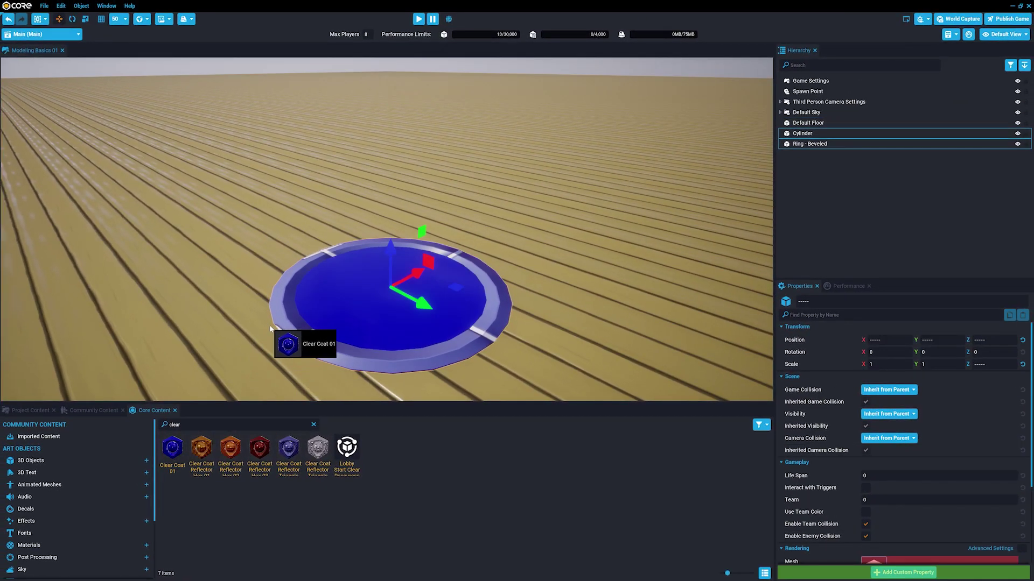
{"action": "left_click_drag", "start_coordinate": [270, 323], "coordinate": [282, 318]}
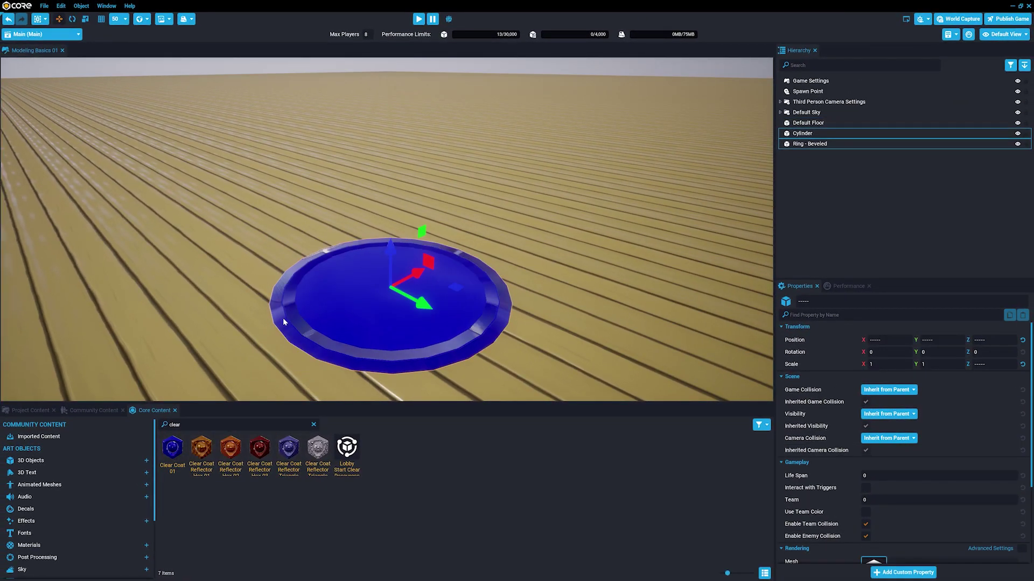
{"action": "scroll", "coordinate": [966, 469], "scroll_direction": "down", "scroll_amount": 5}
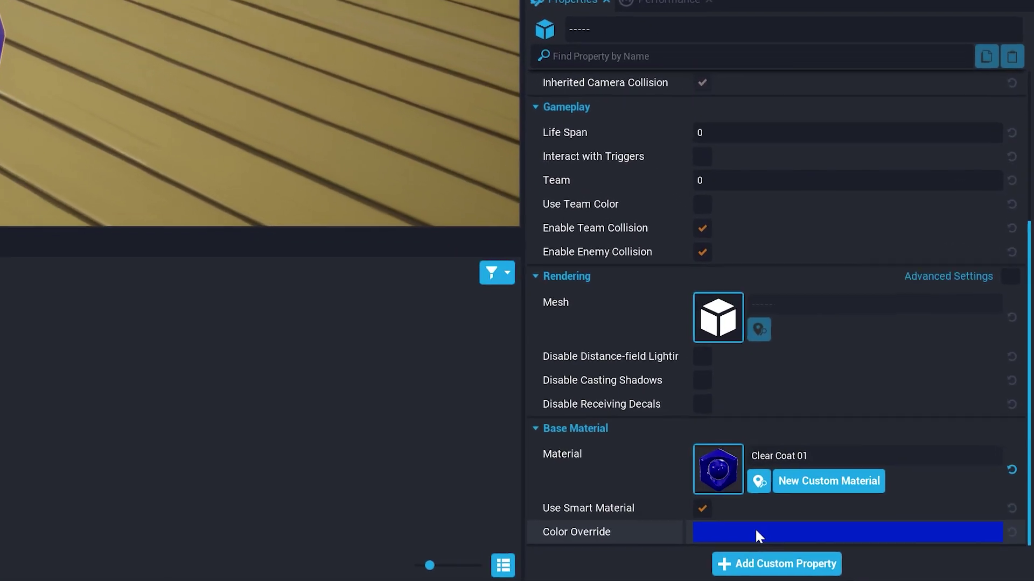
{"action": "left_click", "coordinate": [756, 532]}
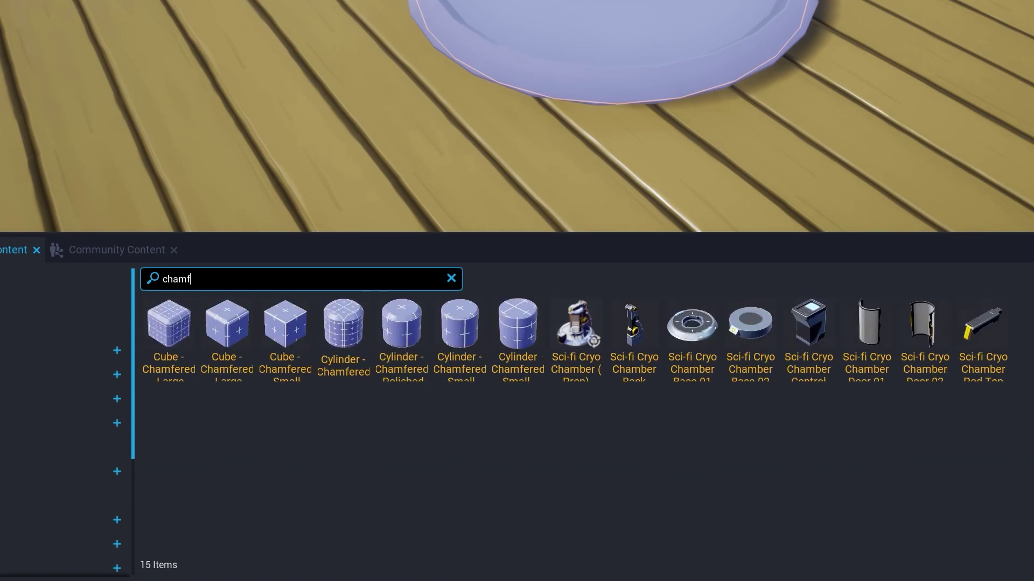
- Find Cylinder - Chamfered in the core content, place it on the plate and size it to fit inside the rim
{"action": "type", "text": "ered"}
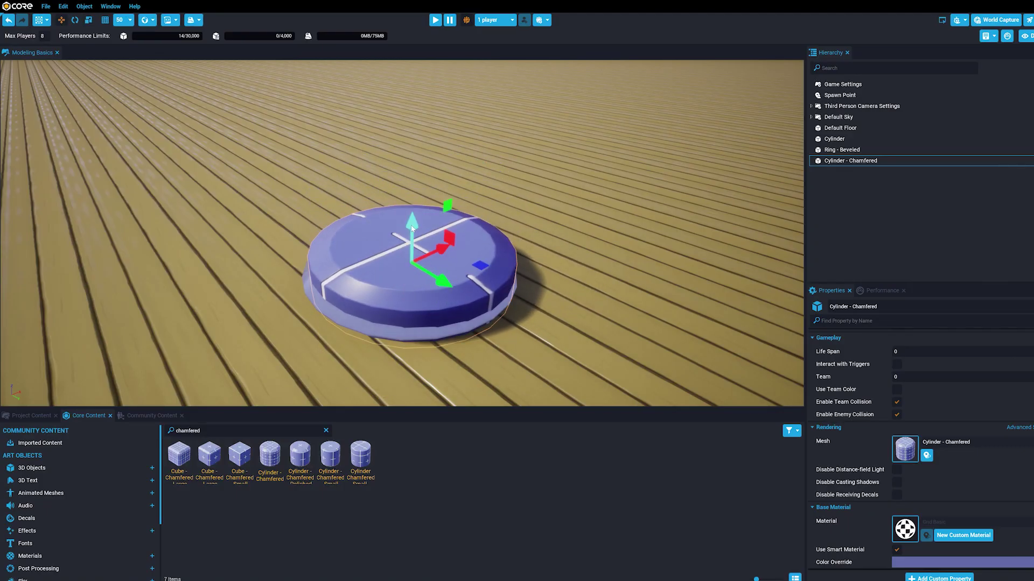
{"action": "mouse_move", "coordinate": [412, 221]}
{"action": "left_mouse_down"}
{"action": "mouse_move", "coordinate": [411, 171]}
{"action": "mouse_move", "coordinate": [413, 223]}
{"action": "left_mouse_up"}
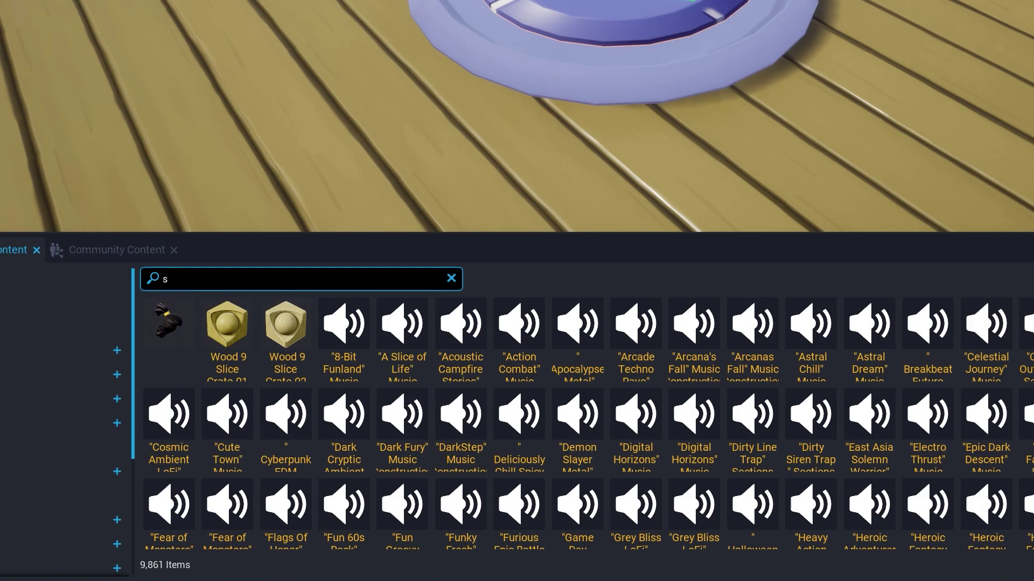
- Apply Stucco Tintable to the chamfered cylinder, with Use Smart Material off and the color override set to yellow, sRGB hex FFE080FF
{"action": "type", "text": "tucco"}
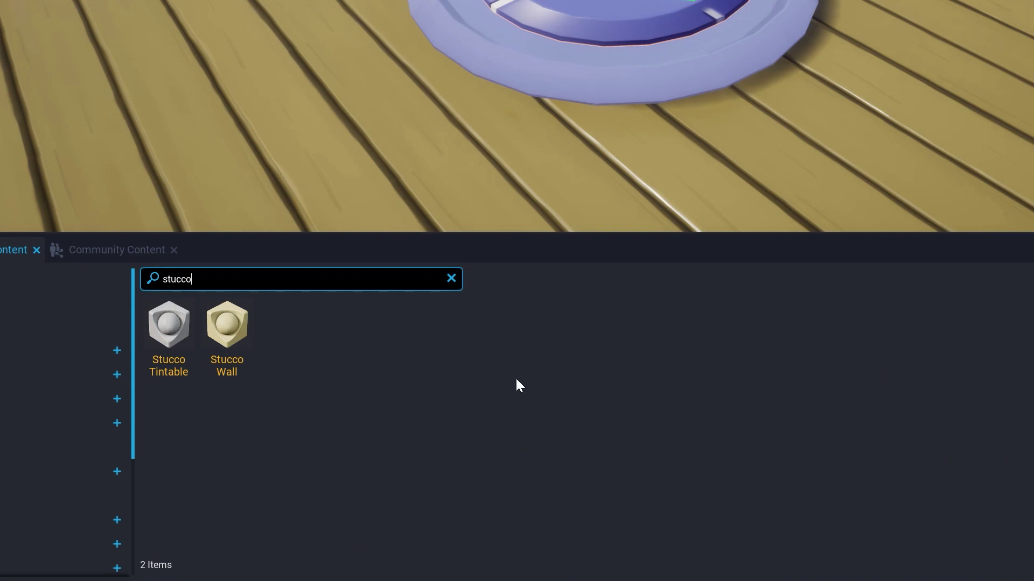
{"action": "left_click_drag", "start_coordinate": [173, 326], "coordinate": [494, 303]}
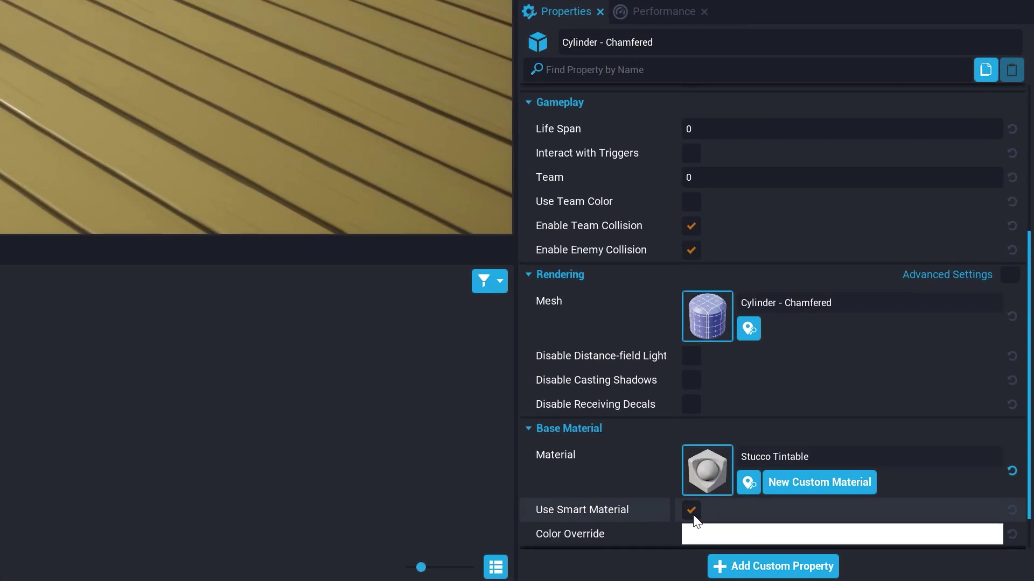
{"action": "left_click", "coordinate": [845, 528]}
{"action": "mouse_move", "coordinate": [517, 258]}
{"action": "left_mouse_down"}
{"action": "mouse_move", "coordinate": [517, 293]}
{"action": "mouse_move", "coordinate": [508, 273]}
{"action": "left_mouse_up"}
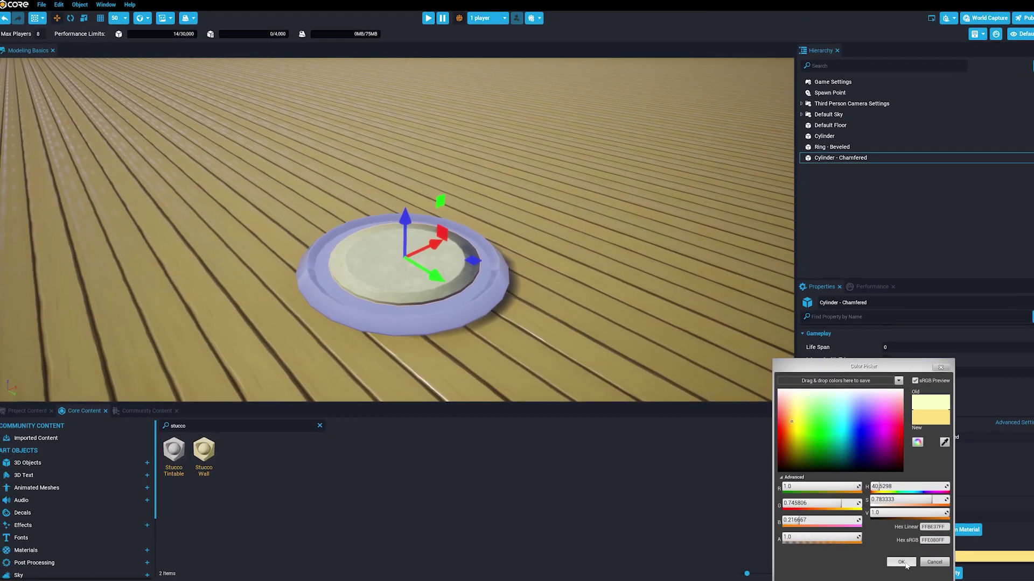
{"action": "left_click", "coordinate": [803, 552]}
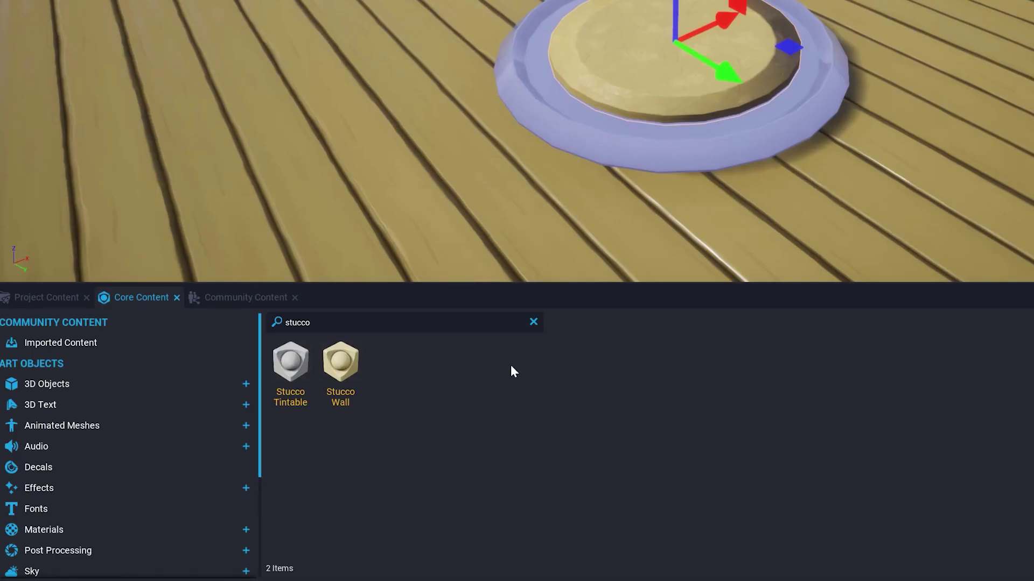
- Find Ring - Thin in the core content and fit it around the edge of the chamfered cylinder
{"action": "left_click", "coordinate": [473, 323]}
{"action": "type", "text": "ring"}
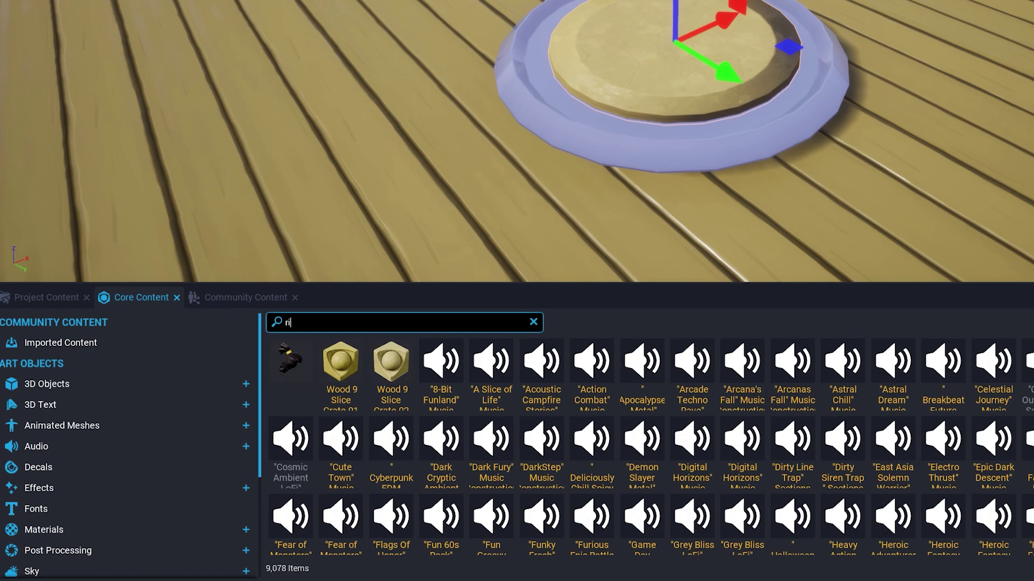
{"action": "type", "text": " thuin"}
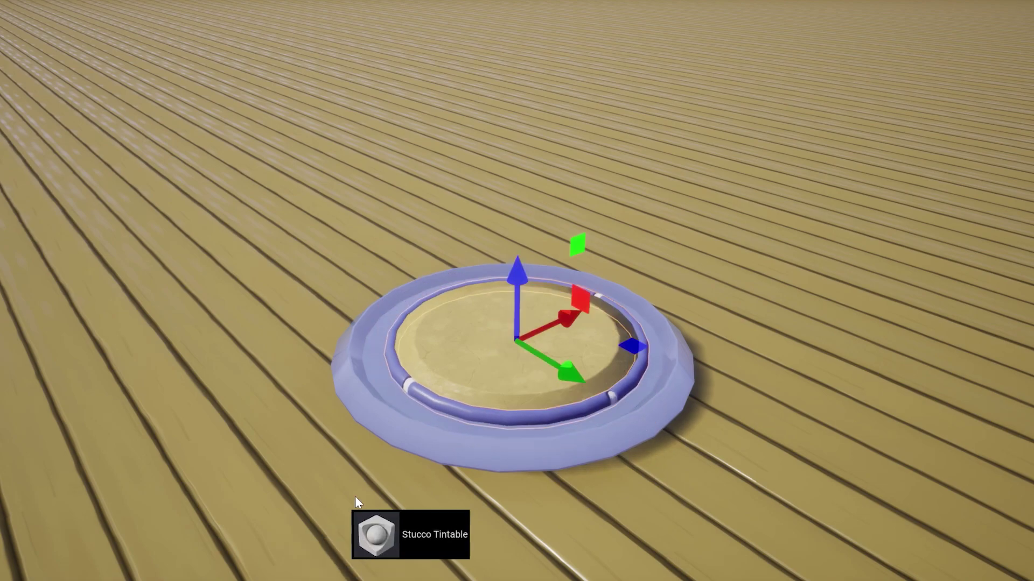
- Apply Stucco Tintable to the thin ring and give it a golden-brown color override
{"action": "left_click_drag", "start_coordinate": [356, 502], "coordinate": [516, 415]}
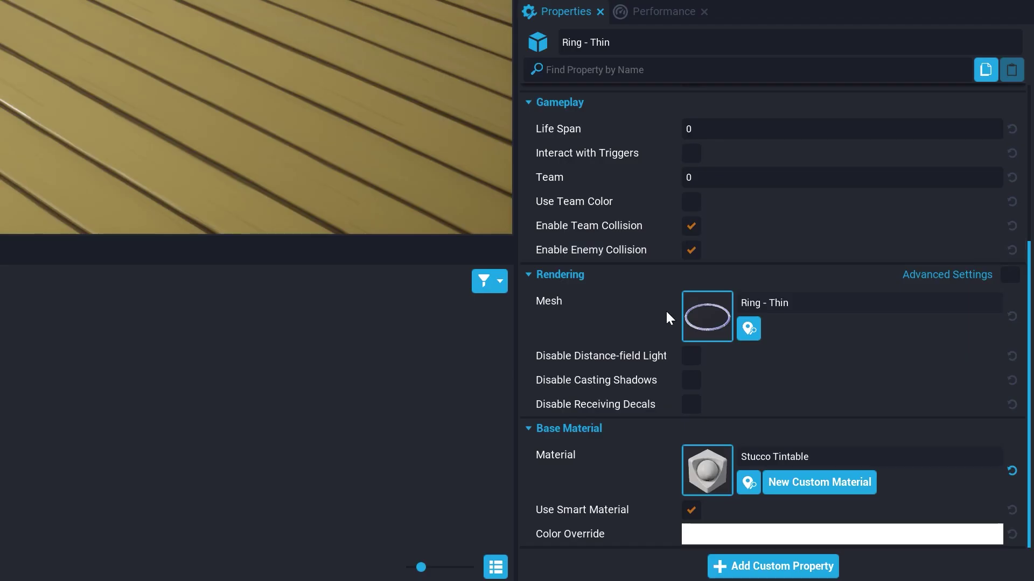
{"action": "left_click", "coordinate": [809, 535]}
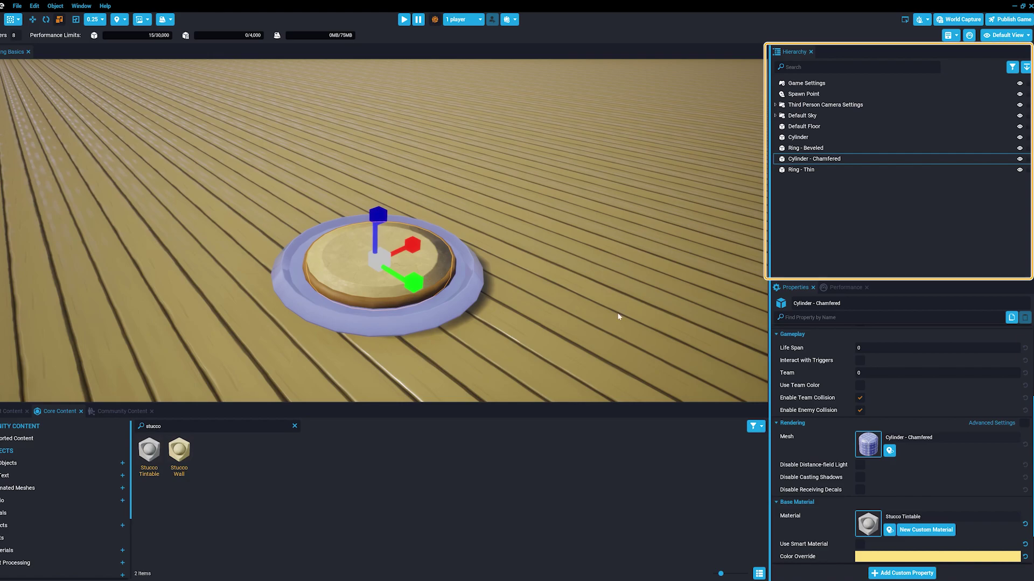
- Copy the Cylinder - Chamfered and Ring - Thin objects together
{"action": "left_click", "coordinate": [898, 180]}
{"action": "left_click", "coordinate": [814, 159]}
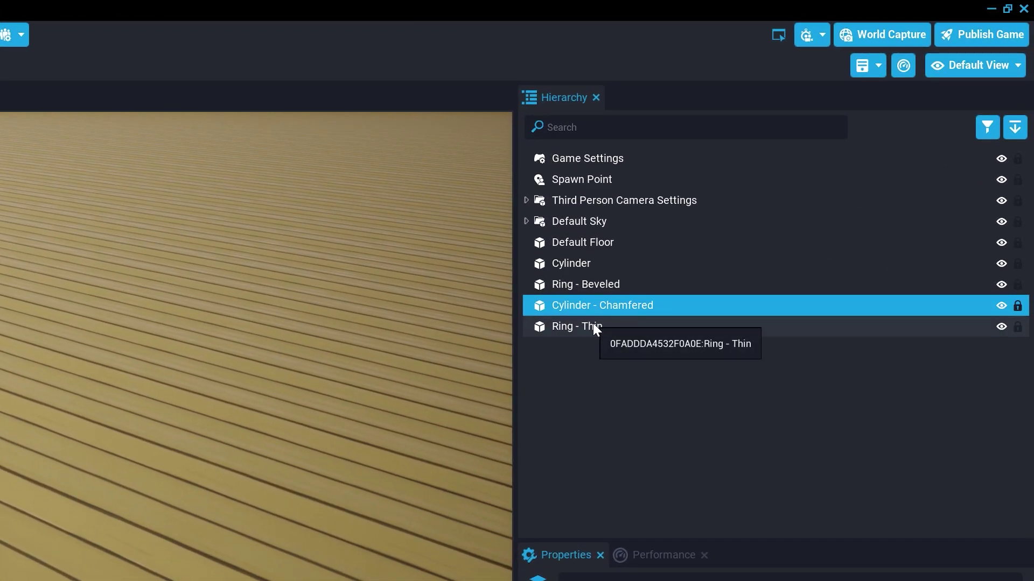
{"action": "left_click", "coordinate": [593, 325], "text": "ctrl"}
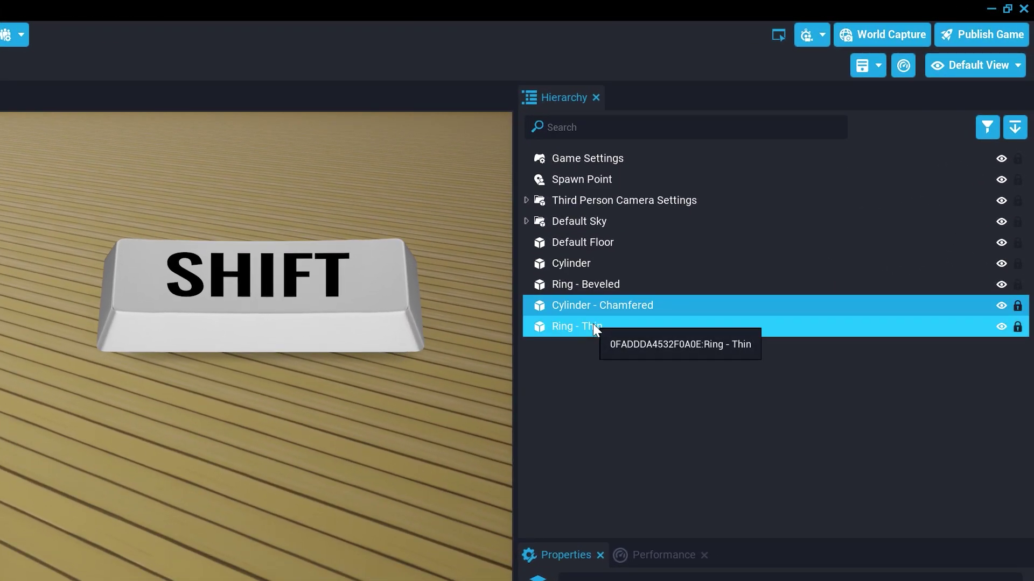
{"action": "right_click", "coordinate": [593, 324]}
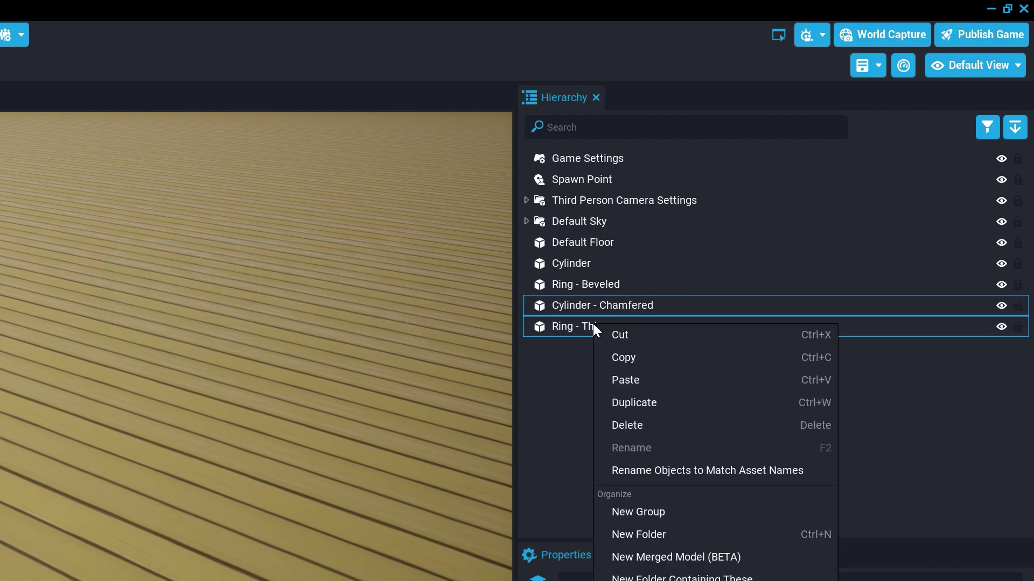
{"action": "left_click", "coordinate": [640, 360]}
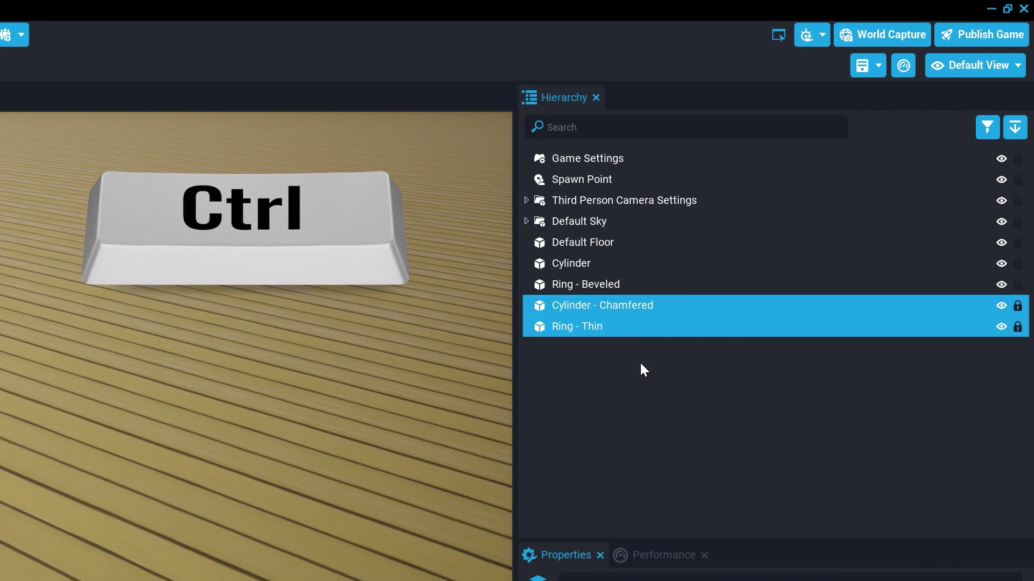
- Duplicate the chamfered cylinder and thin ring together twice, raising each copy to build a stack of three pancakes
{"action": "key", "text": "ctrl+w"}
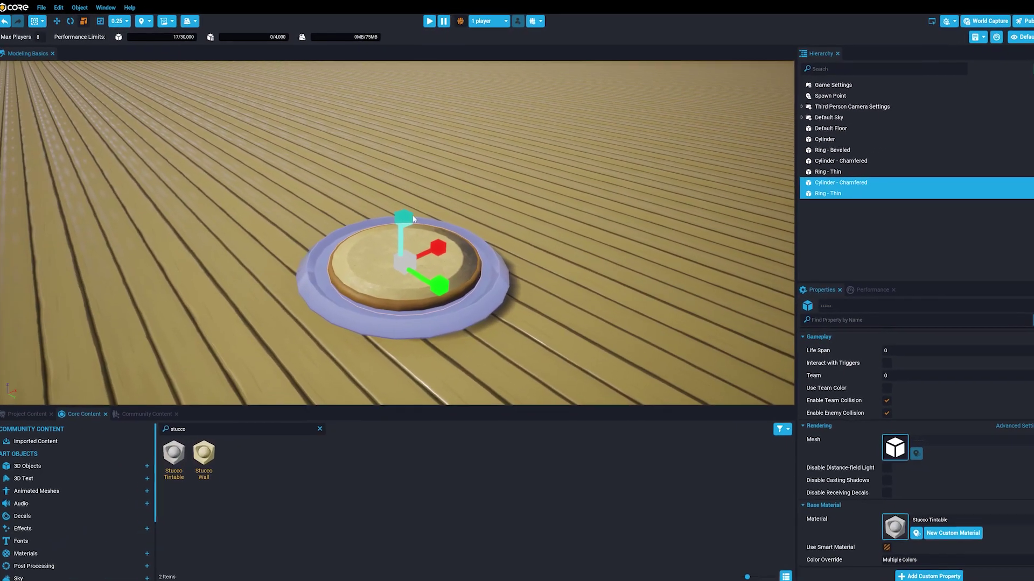
{"action": "key", "text": "w"}
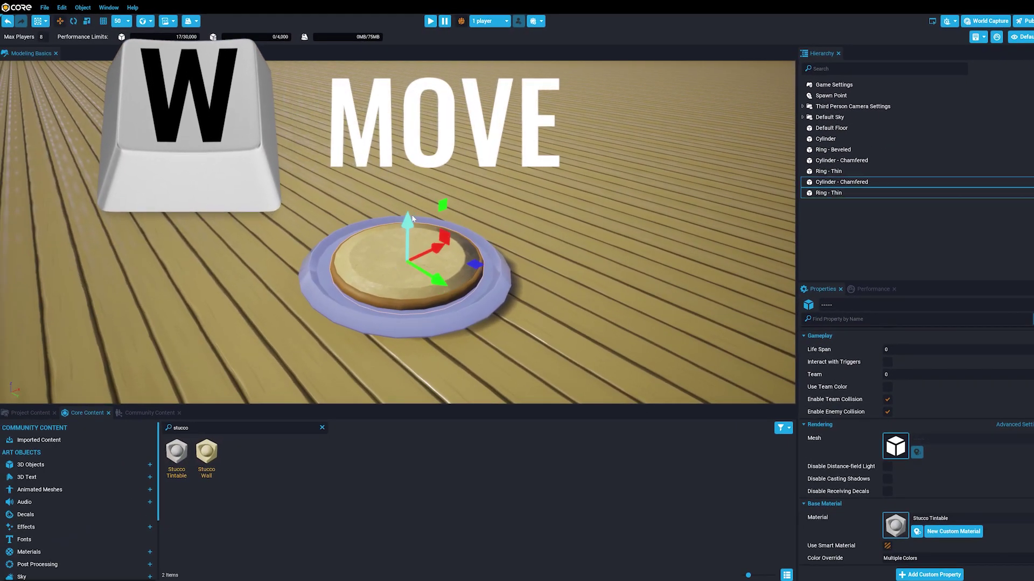
{"action": "left_click_drag", "start_coordinate": [410, 223], "coordinate": [411, 207]}
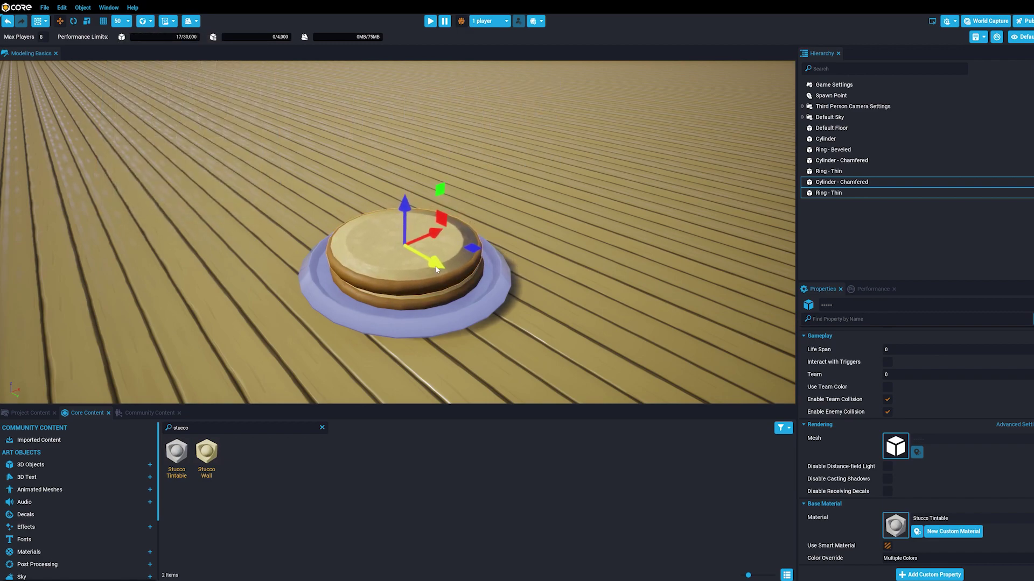
{"action": "key", "text": "ctrl+w"}
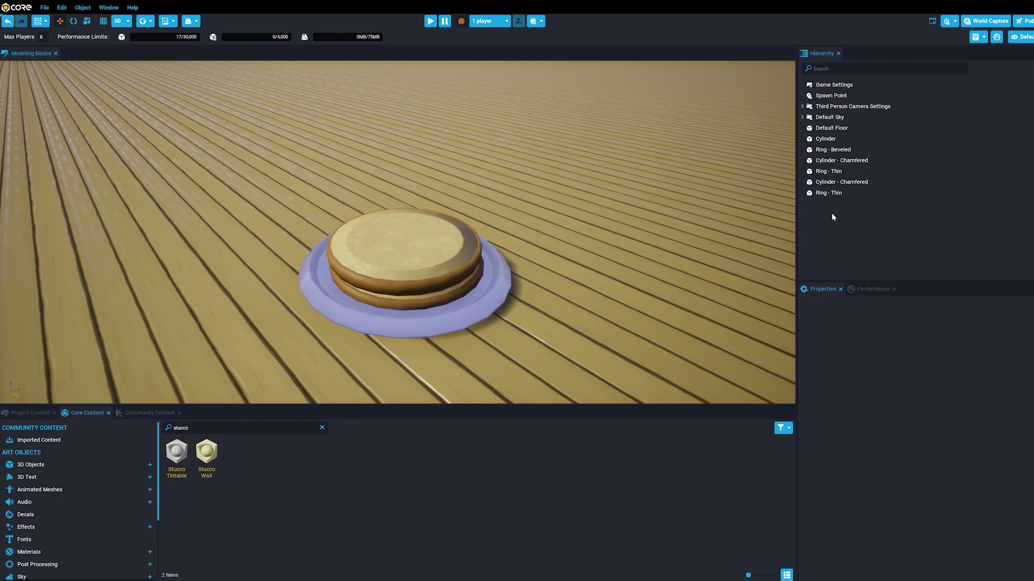
{"action": "left_click_drag", "start_coordinate": [405, 233], "coordinate": [405, 200]}
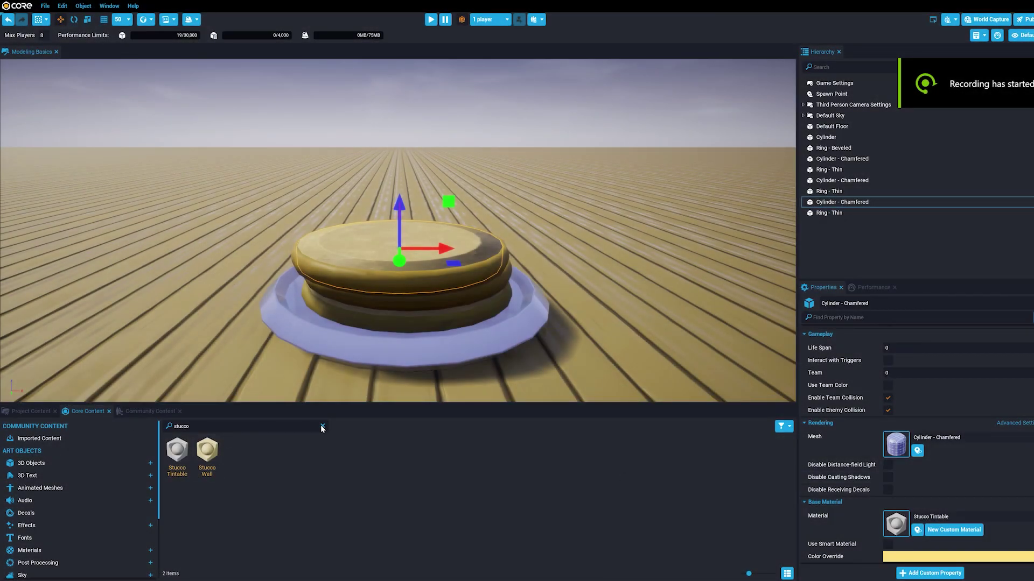
- Place Decal Stains Round 01 on the top pancake, scaled to about 0.083, 0.071 and 0.374, and shift it along X to center it
{"action": "left_click", "coordinate": [322, 426]}
{"action": "type", "text": "decal"}
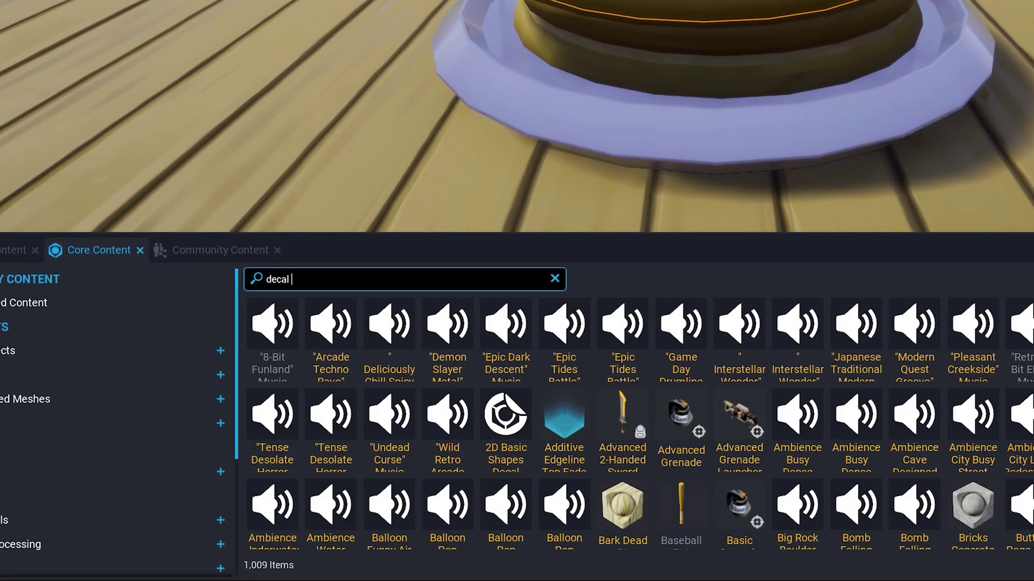
{"action": "type", "text": " stain"}
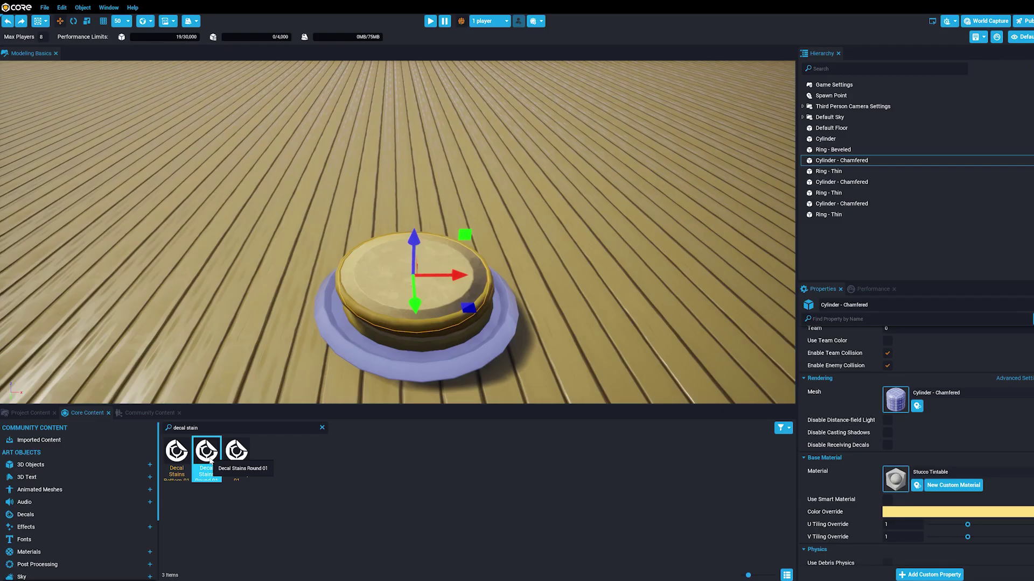
{"action": "left_click_drag", "start_coordinate": [330, 323], "coordinate": [404, 279]}
{"action": "key", "text": "r"}
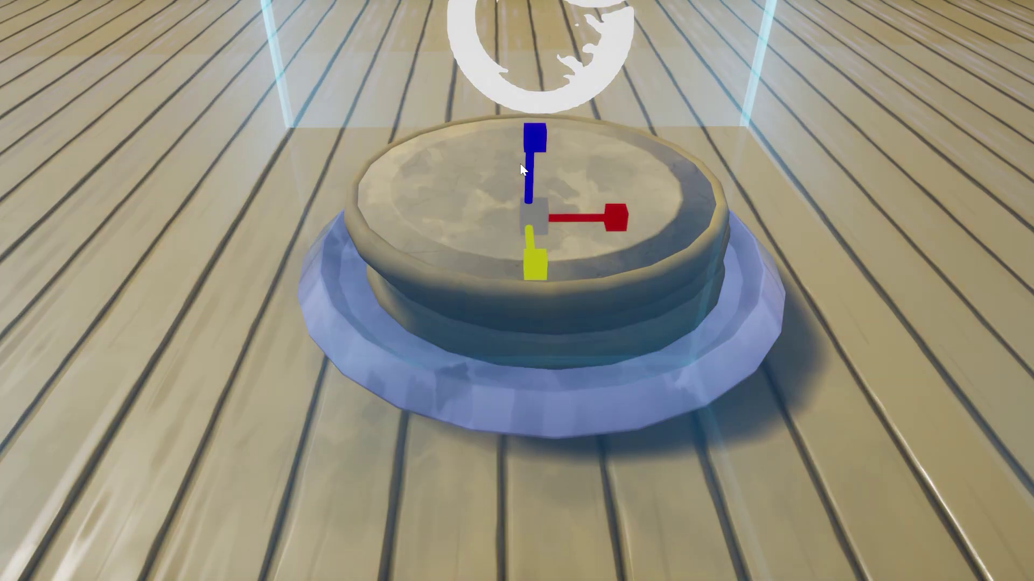
{"action": "key", "text": "w"}
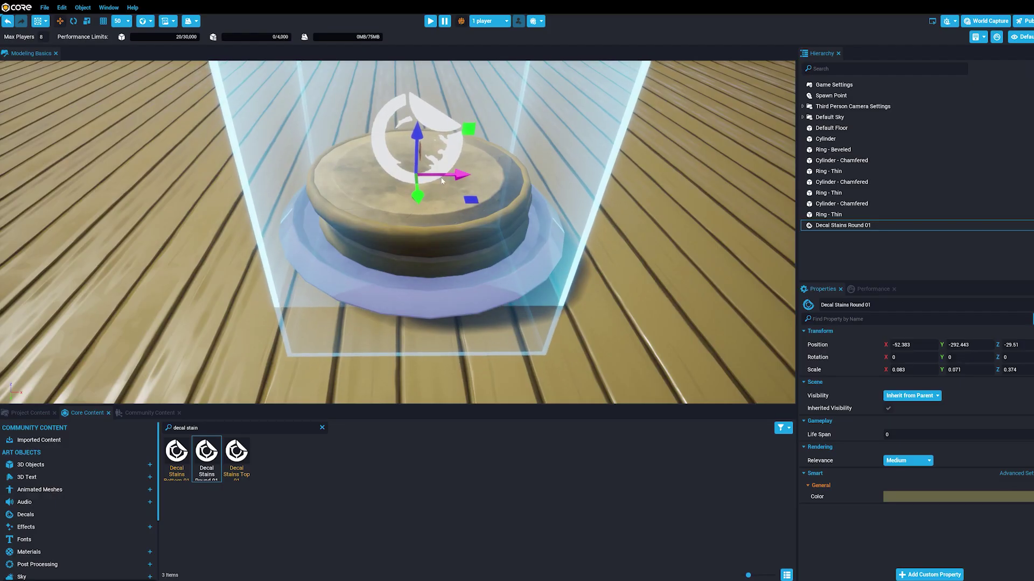
{"action": "left_click_drag", "start_coordinate": [441, 181], "coordinate": [459, 180]}
{"action": "left_click", "coordinate": [860, 254]}
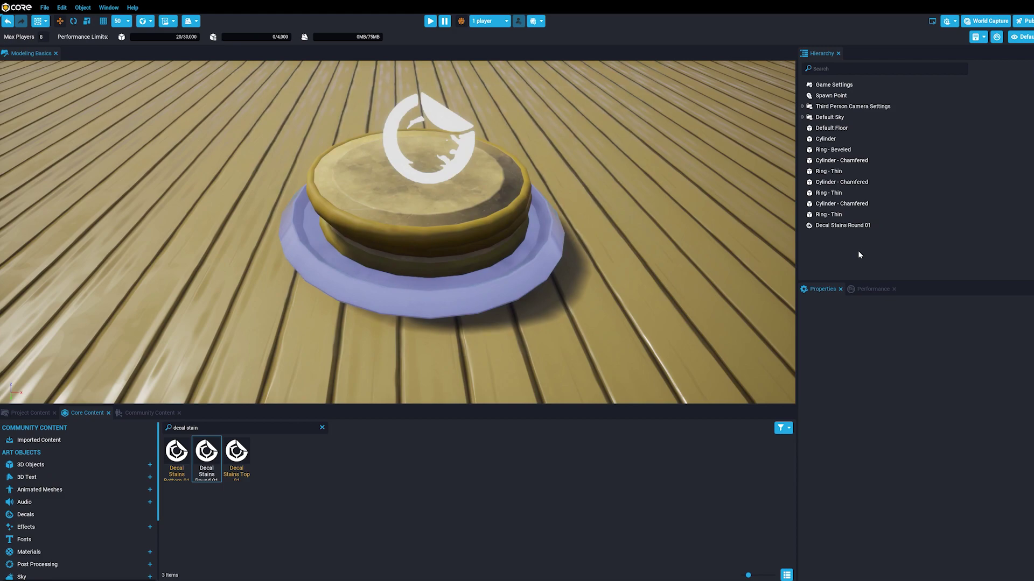
- Add a Cube - Rounded from the core content and shrink it into a small butter pat on the top pancake
{"action": "left_click", "coordinate": [302, 425]}
{"action": "type", "text": "cube"}
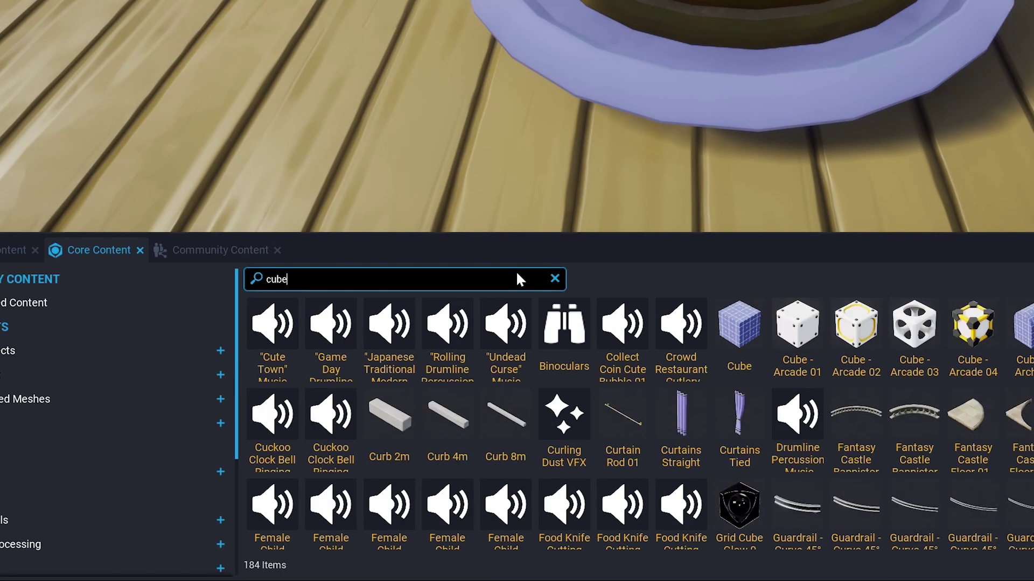
{"action": "type", "text": " roun"}
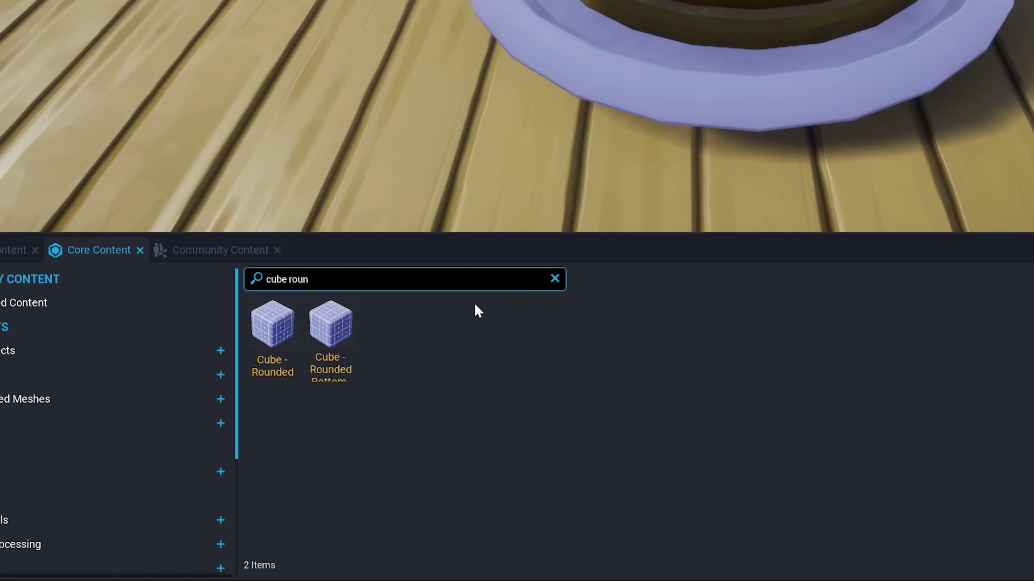
{"action": "left_click_drag", "start_coordinate": [288, 321], "coordinate": [470, 101]}
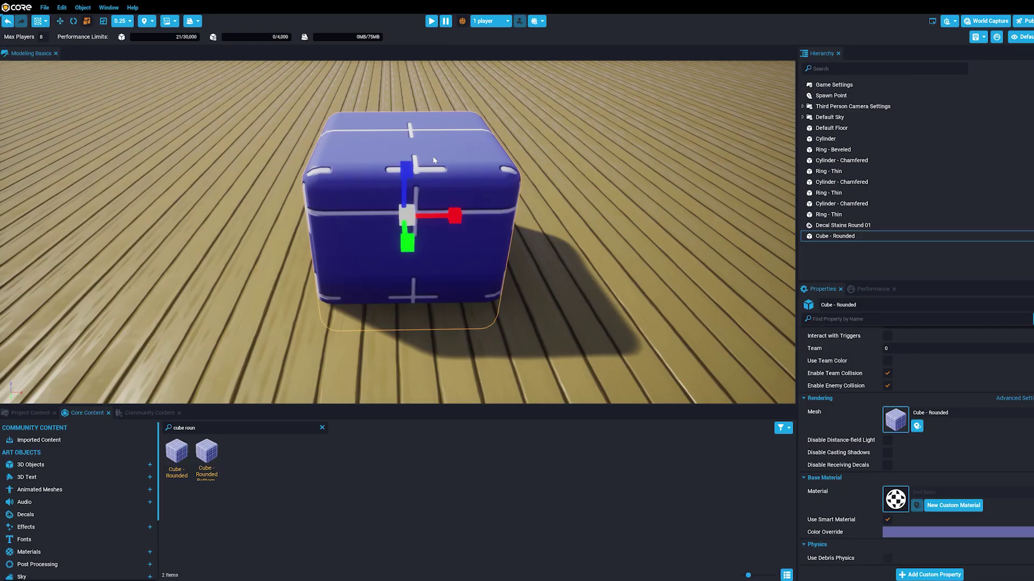
{"action": "left_click_drag", "start_coordinate": [403, 178], "coordinate": [409, 245]}
{"action": "left_click_drag", "start_coordinate": [452, 217], "coordinate": [404, 215]}
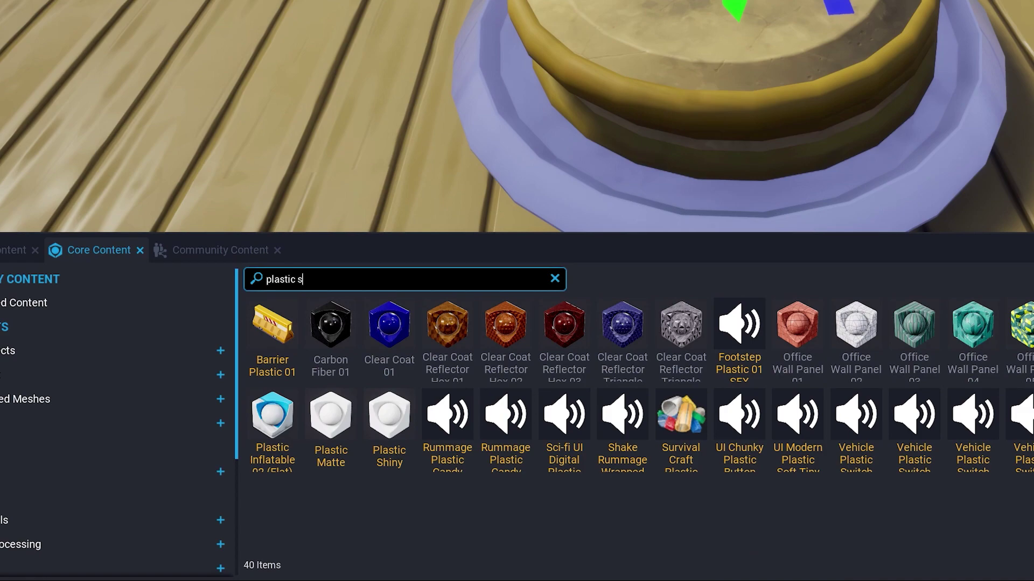
- Apply Plastic Shiny to the rounded cube and give it a pale yellow color override
{"action": "type", "text": "hin"}
{"action": "left_click_drag", "start_coordinate": [274, 340], "coordinate": [969, 510]}
{"action": "left_click", "coordinate": [953, 533]}
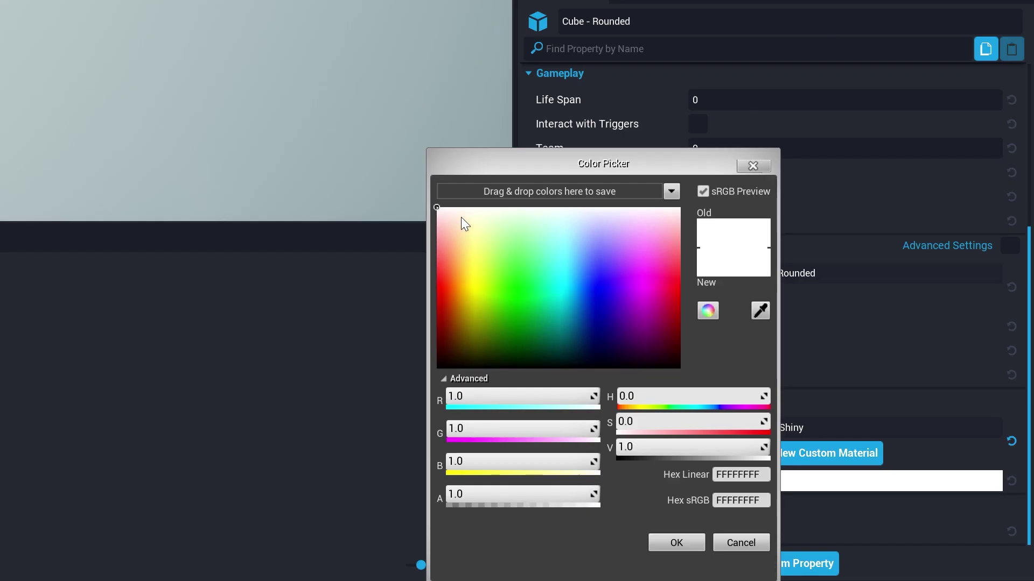
{"action": "left_click_drag", "start_coordinate": [483, 216], "coordinate": [487, 215]}
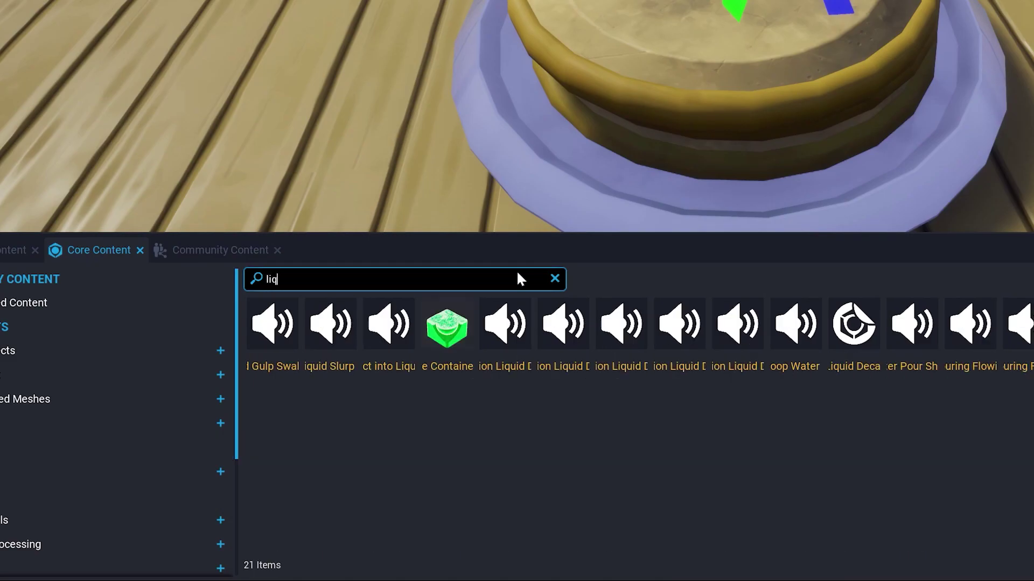
- Add a Liquid Decal over the pancakes with Shape Index 5, scaled to about 0.135, 0.115 and 0.11, and position it along X
{"action": "type", "text": "uid"}
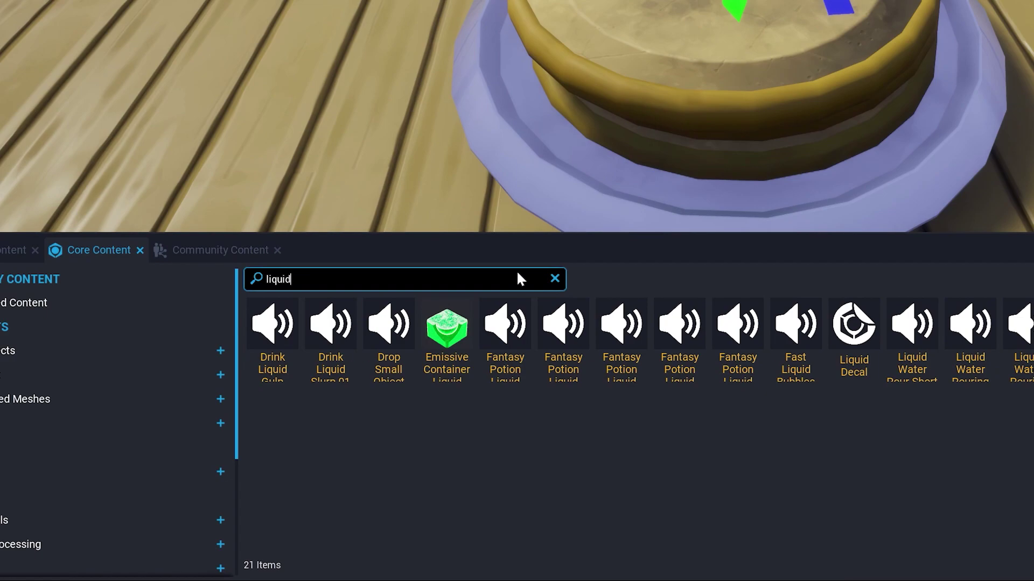
{"action": "type", "text": " decal"}
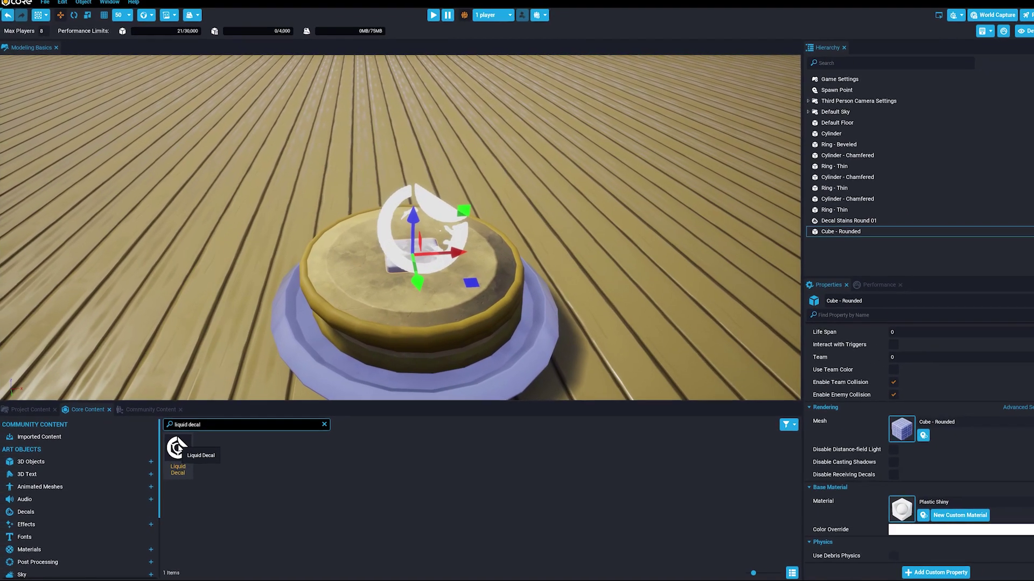
{"action": "left_click_drag", "start_coordinate": [177, 446], "coordinate": [363, 267]}
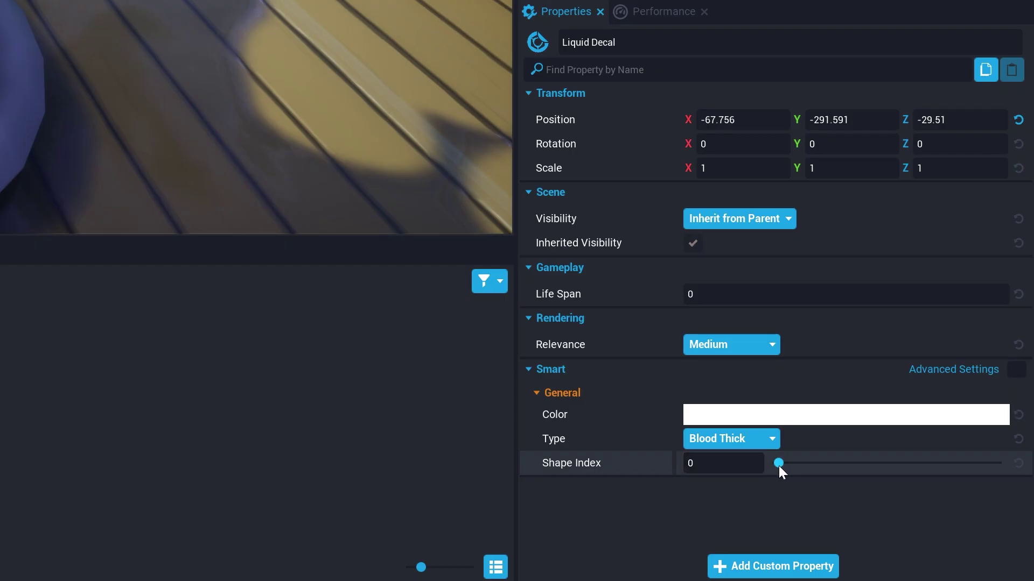
{"action": "left_click_drag", "start_coordinate": [933, 520], "coordinate": [975, 523]}
{"action": "left_click_drag", "start_coordinate": [861, 470], "coordinate": [888, 470]}
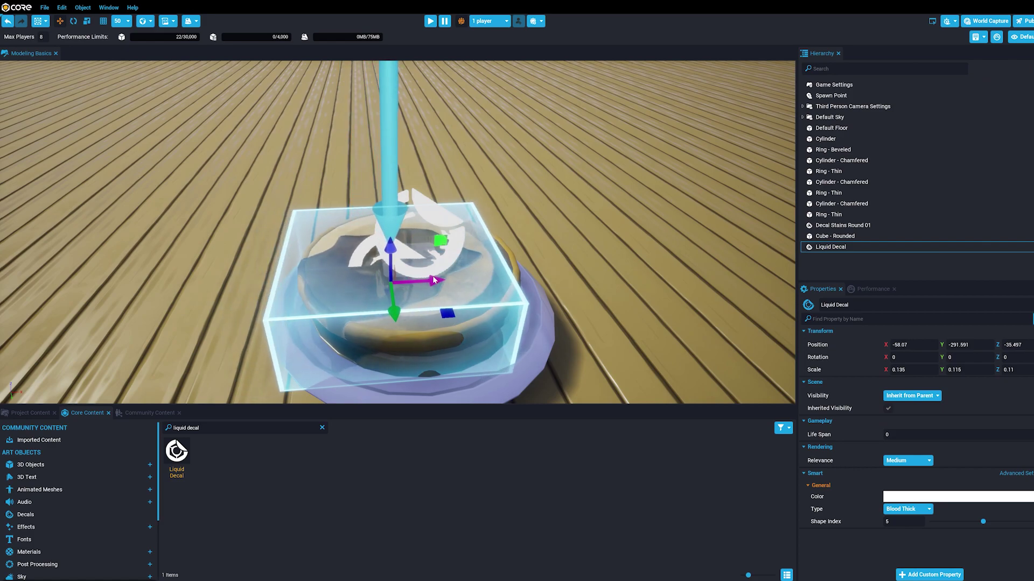
{"action": "left_click_drag", "start_coordinate": [435, 279], "coordinate": [445, 280]}
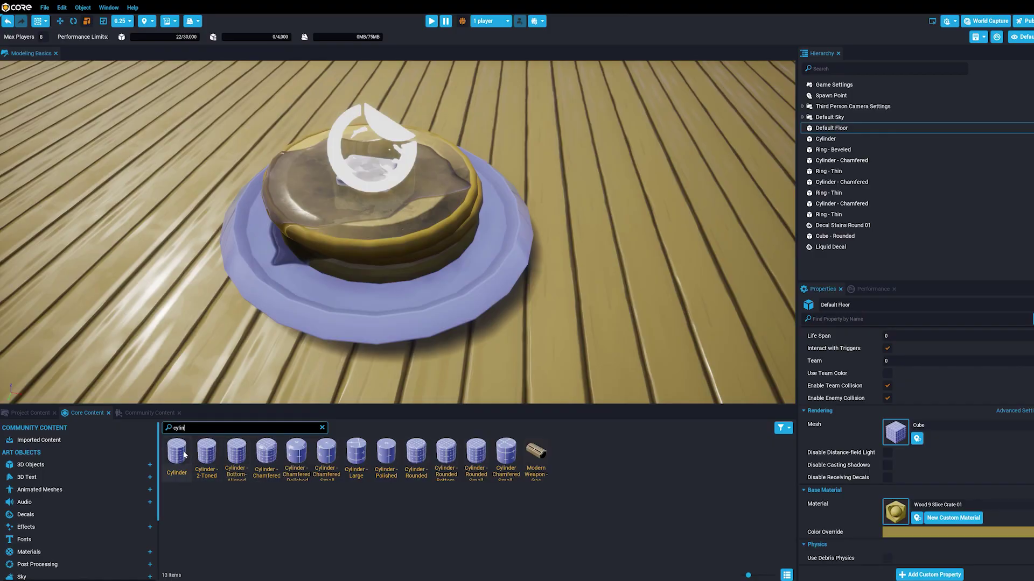
- Add a Cylinder from the core content as a fruit slice on the plate and rotate the slice against the pancakes
{"action": "left_click_drag", "start_coordinate": [177, 452], "coordinate": [454, 270]}
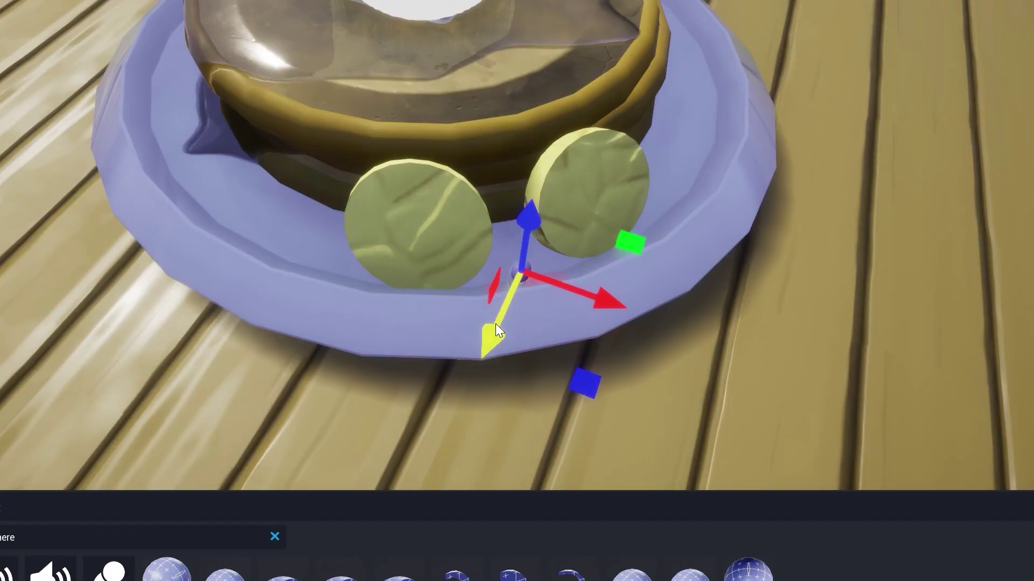
{"action": "key", "text": "e"}
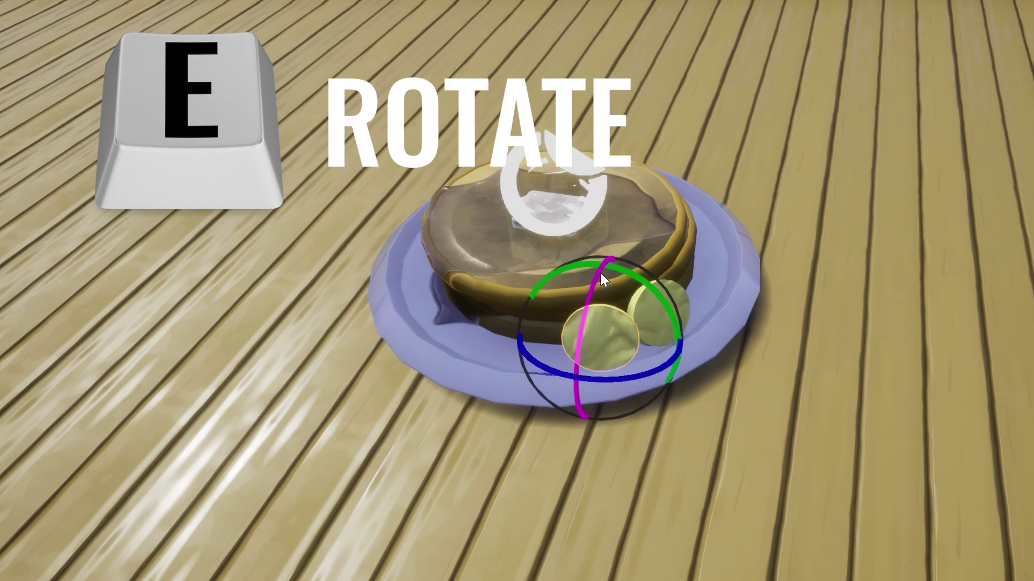
{"action": "left_click_drag", "start_coordinate": [600, 273], "coordinate": [606, 366]}
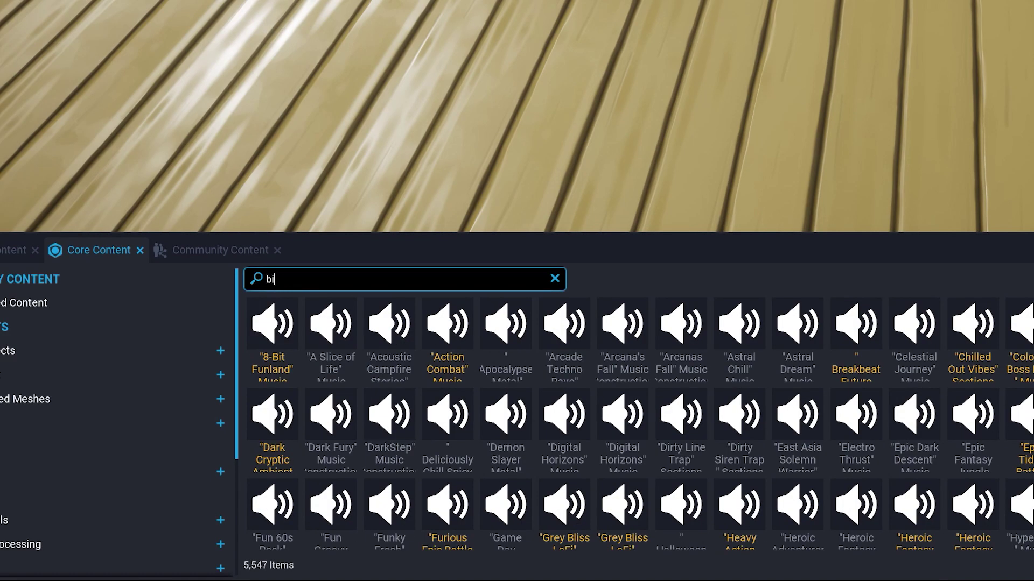
- Apply a birch material to the fruit slice and a snow material to the small berry sphere
{"action": "type", "text": "rch"}
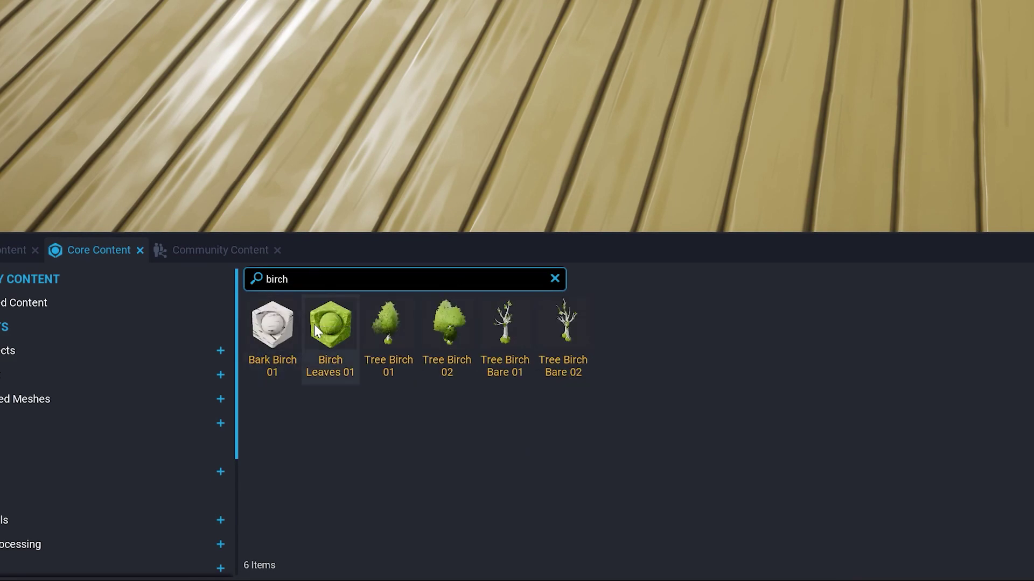
{"action": "left_click_drag", "start_coordinate": [315, 324], "coordinate": [619, 2]}
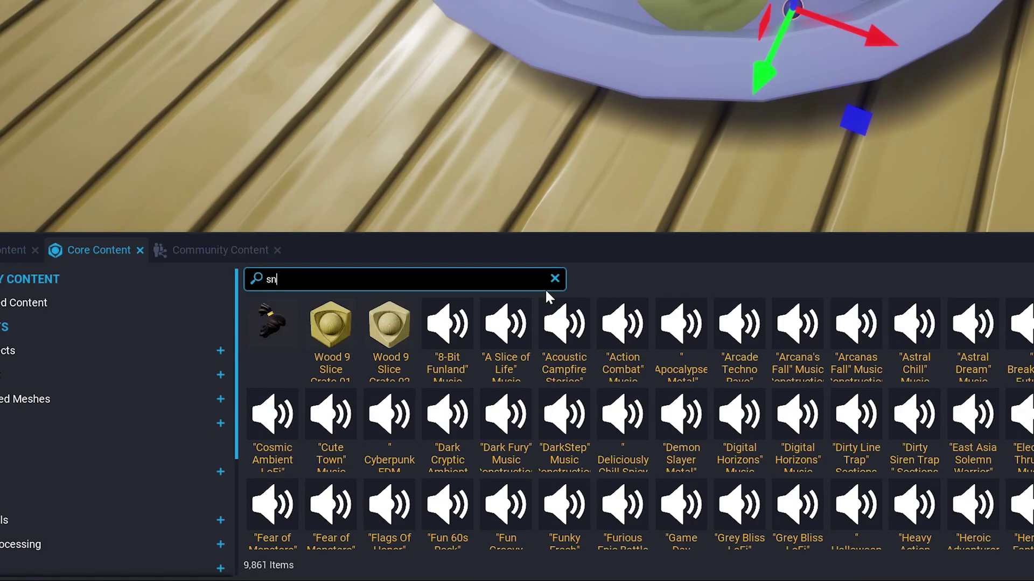
{"action": "type", "text": "ow"}
{"action": "left_click_drag", "start_coordinate": [852, 353], "coordinate": [794, 14]}
- Apply Clear Coat Reflector Triangle 01 to the berry sphere beside the slice, with a red color override and Use Smart Material off
{"action": "left_click", "coordinate": [555, 278]}
{"action": "type", "text": "clear coat"}
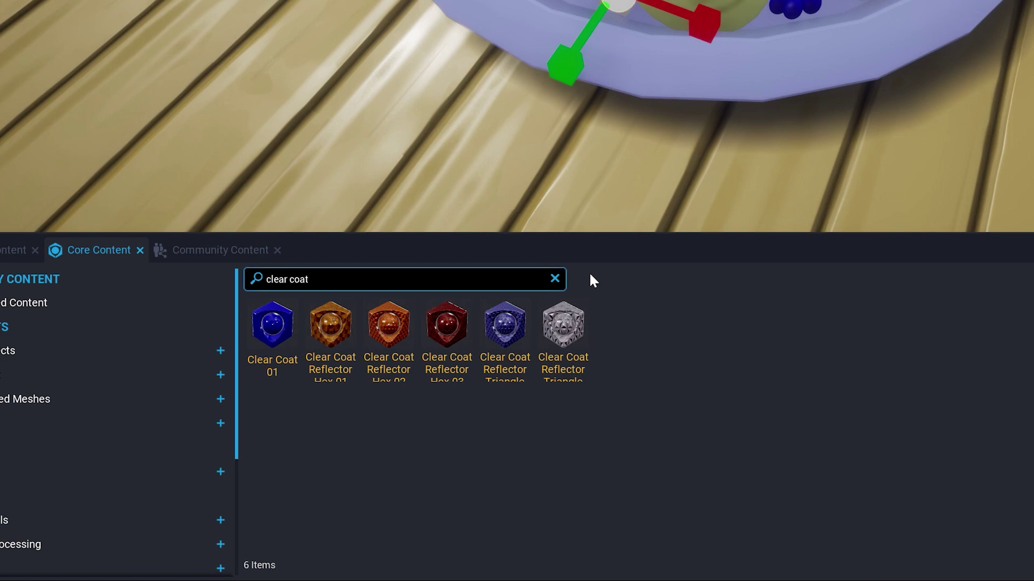
{"action": "left_click_drag", "start_coordinate": [495, 311], "coordinate": [627, 11]}
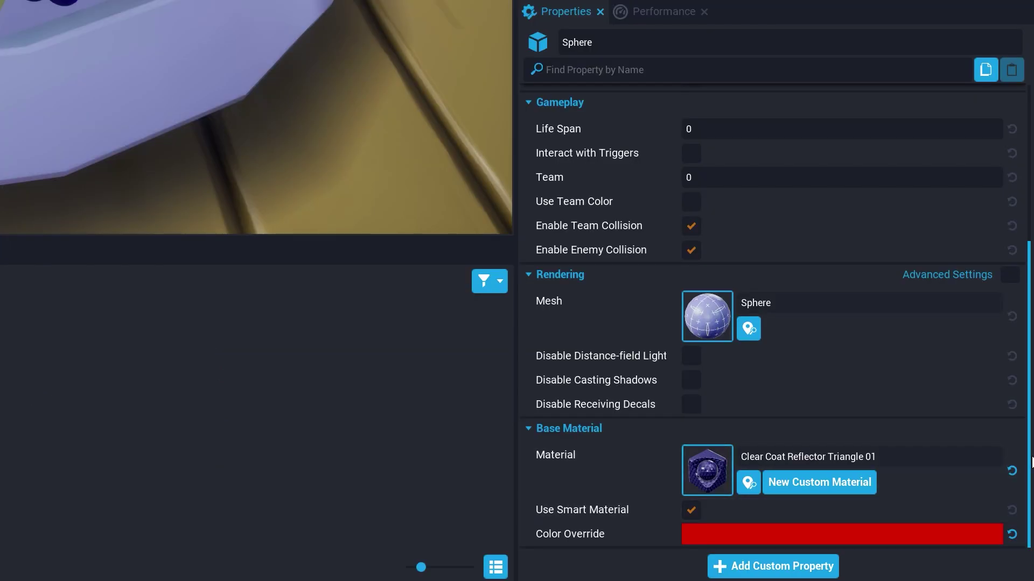
{"action": "left_click", "coordinate": [688, 508]}
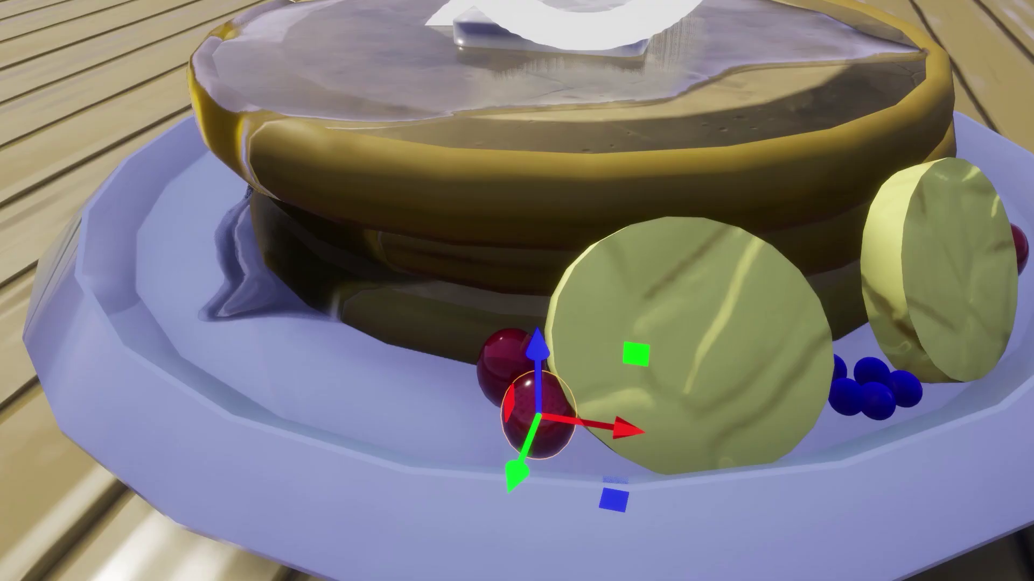
{"action": "left_click", "coordinate": [513, 340]}
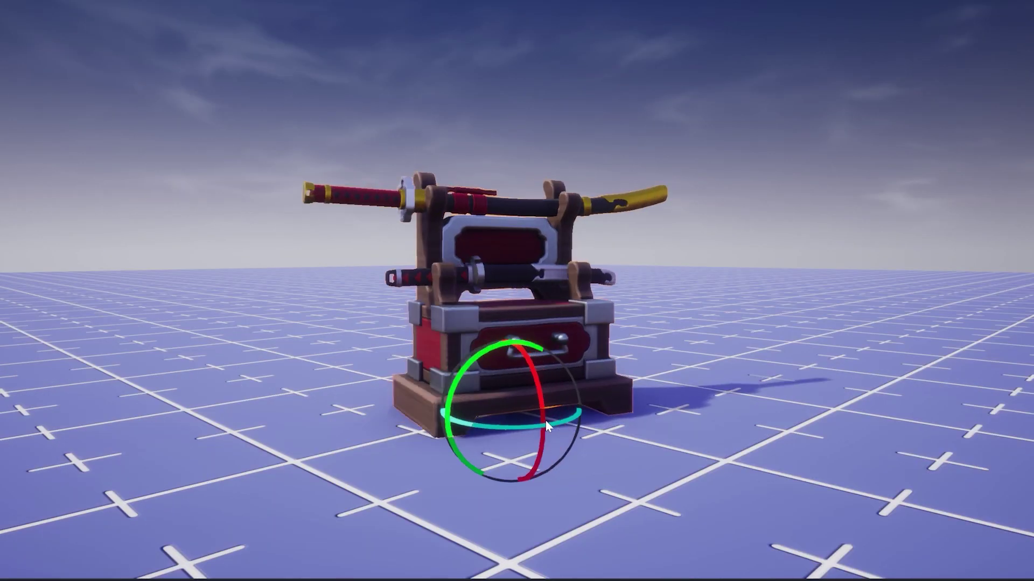
- Rotate the sword stand, building and spacecraft about their vertical axes, and stretch the gold coin mound along its Y axis
{"action": "left_click_drag", "start_coordinate": [545, 420], "coordinate": [567, 418]}
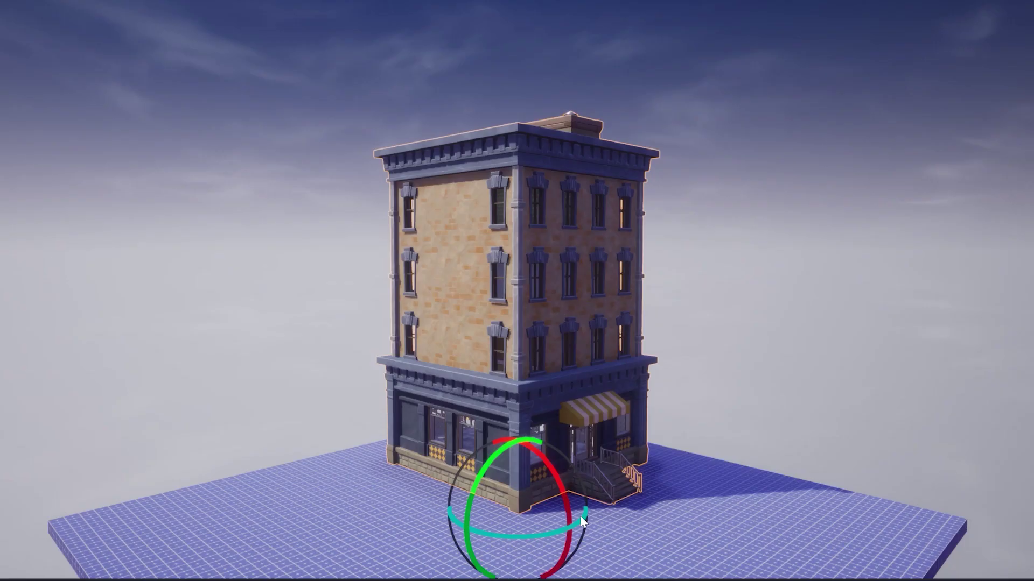
{"action": "left_click_drag", "start_coordinate": [571, 530], "coordinate": [498, 540]}
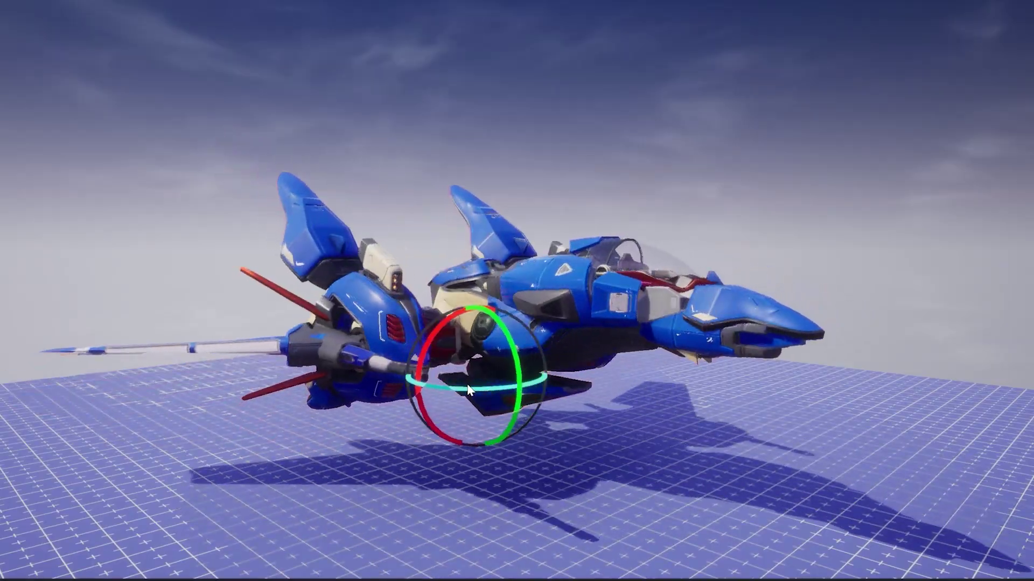
{"action": "left_click_drag", "start_coordinate": [538, 388], "coordinate": [514, 387]}
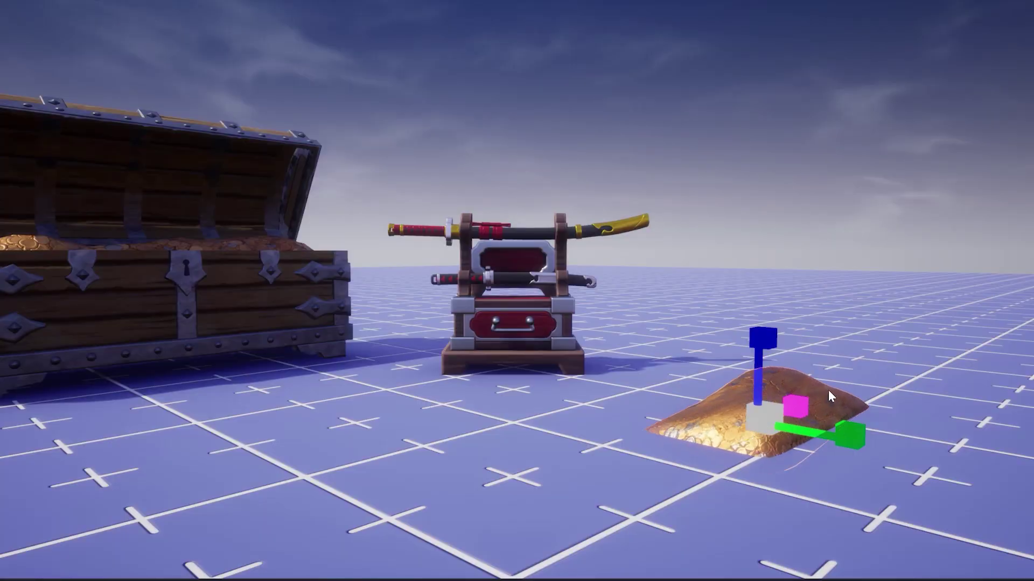
{"action": "left_click_drag", "start_coordinate": [828, 391], "coordinate": [881, 354]}
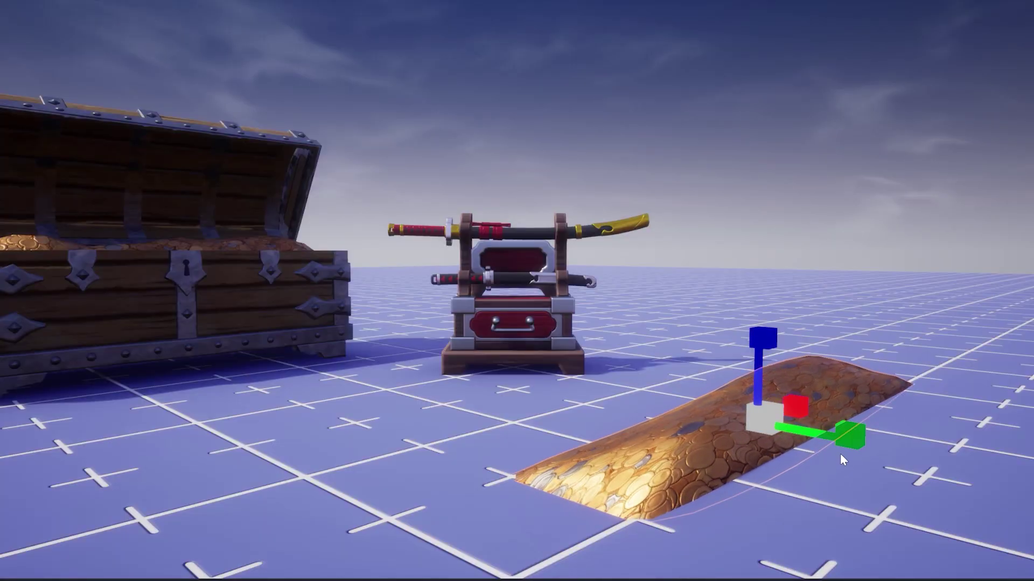
{"action": "left_click_drag", "start_coordinate": [846, 435], "coordinate": [1031, 484]}
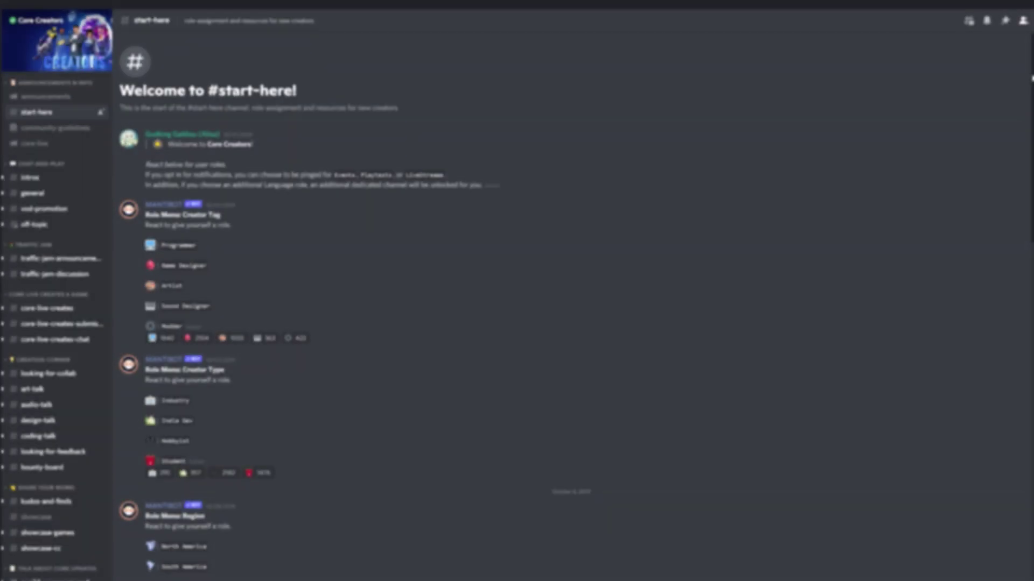
- Switch to the Core Creators Discord server and look through the role menus and resources in its start-here channel
{"action": "left_click_drag", "start_coordinate": [1031, 78], "coordinate": [1031, 181]}
{"action": "scroll", "coordinate": [1030, 353], "scroll_direction": "down", "scroll_amount": 9}
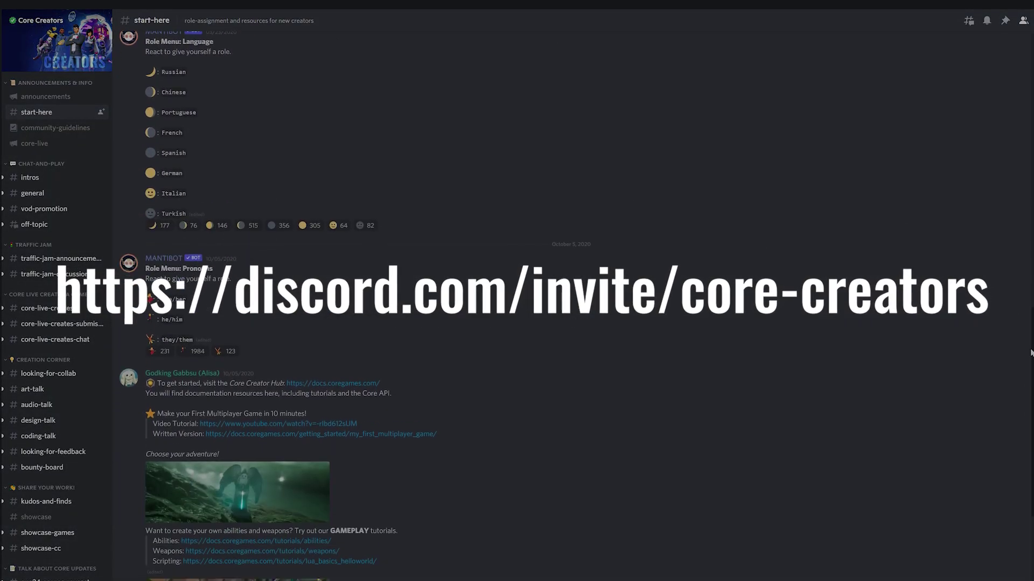